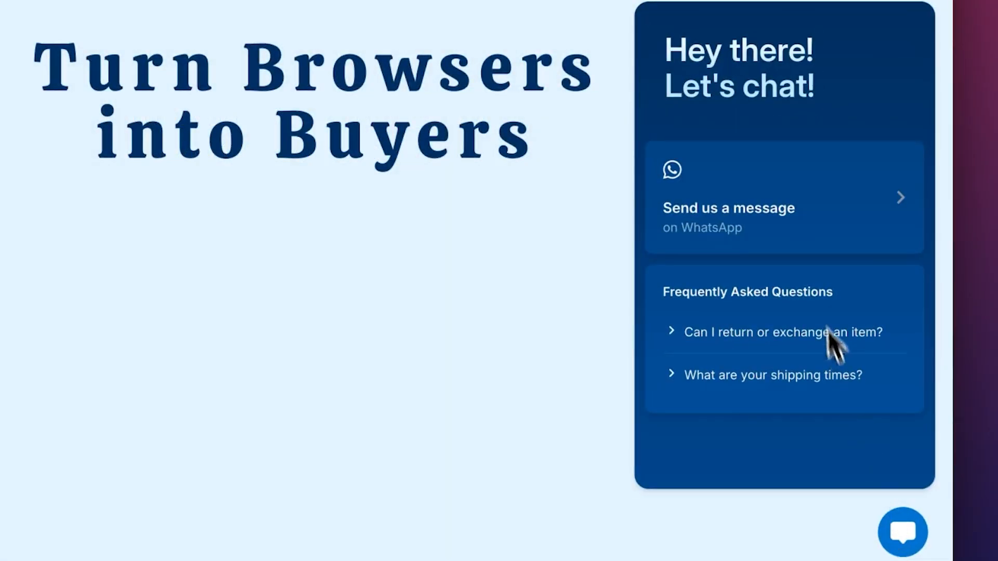
Step: Try out the restaurant chat funnel in the preview, choosing to book a table and picking a booking day
left_click(801, 238)
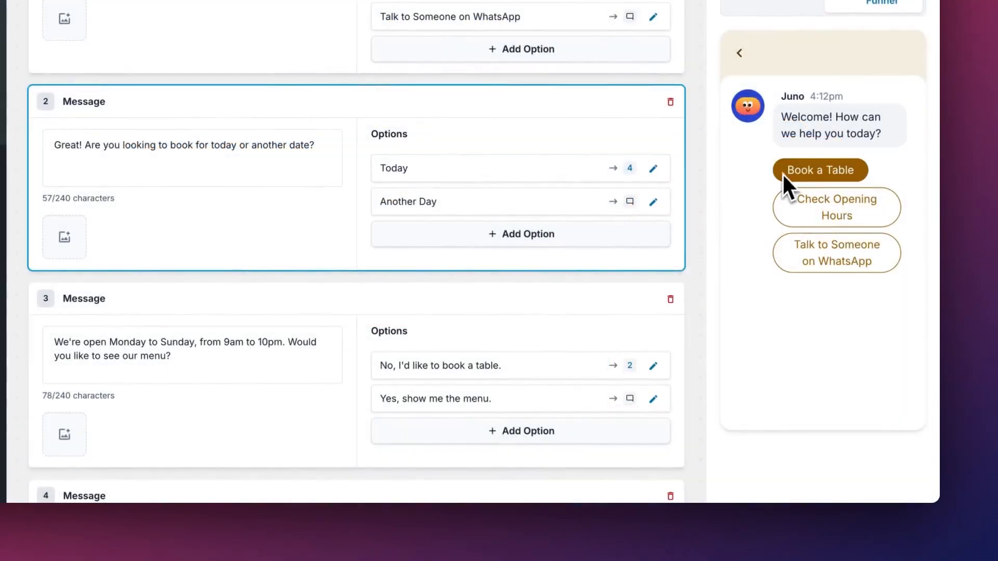
left_click(786, 182)
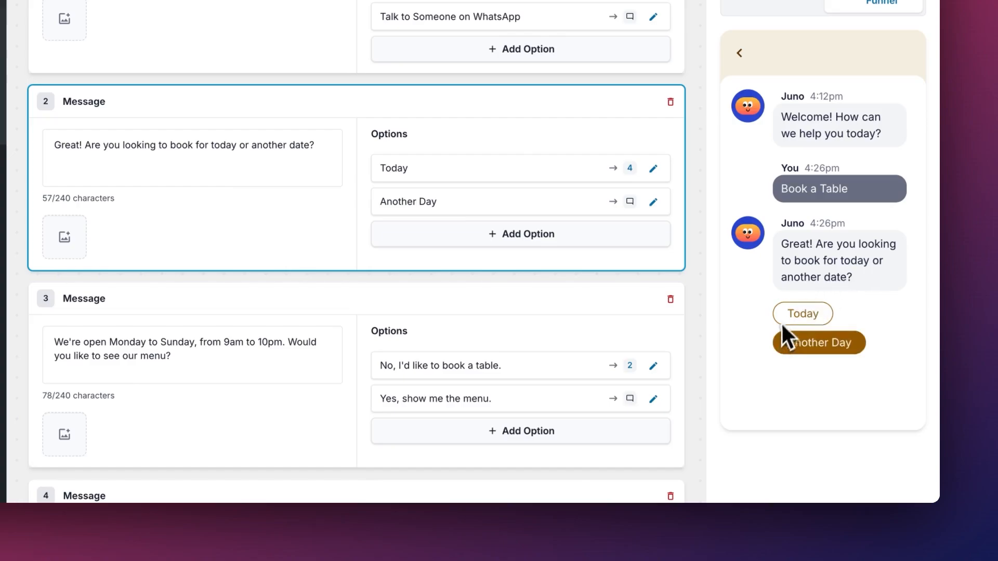
left_click(786, 341)
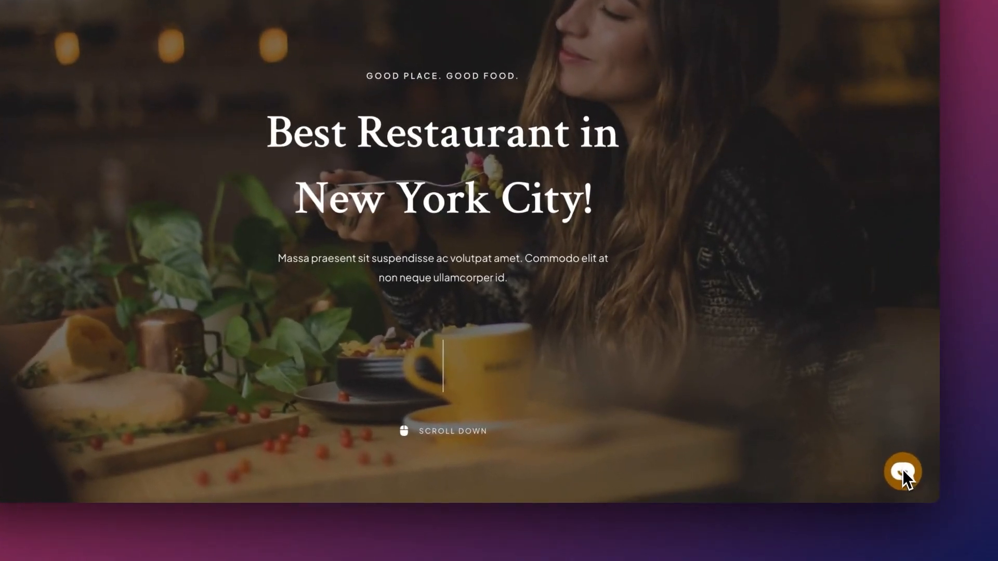
Step: Open the restaurant site's chat widget and examine the WhatsApp booking entry and the answer to "Can I make a reservation online?"
left_click(876, 475)
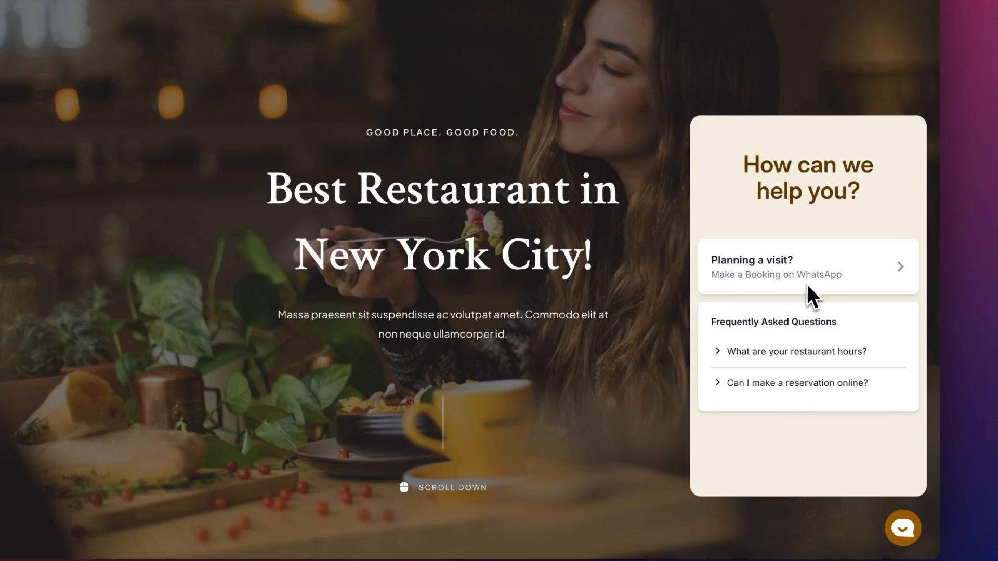
left_click(800, 260)
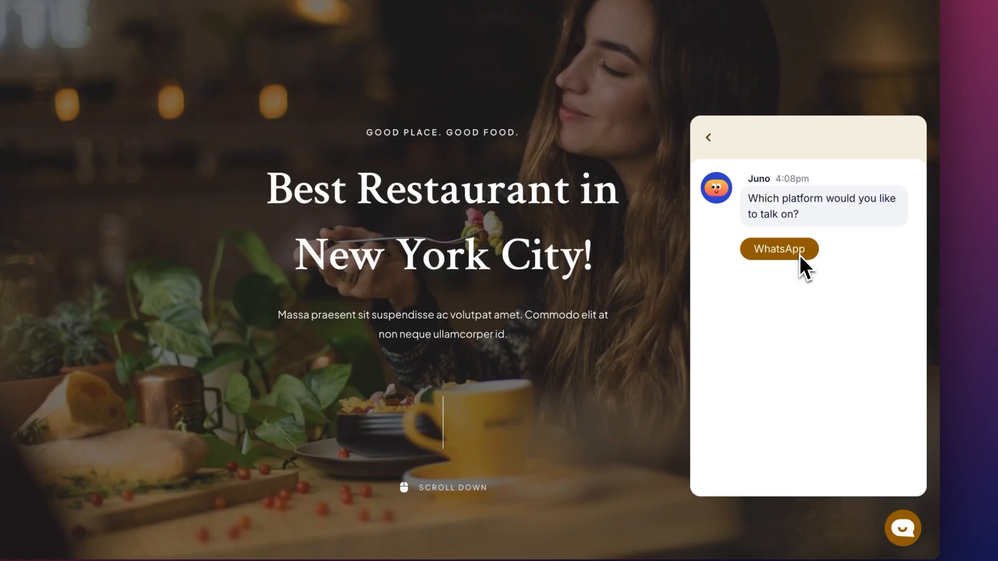
left_click(708, 137)
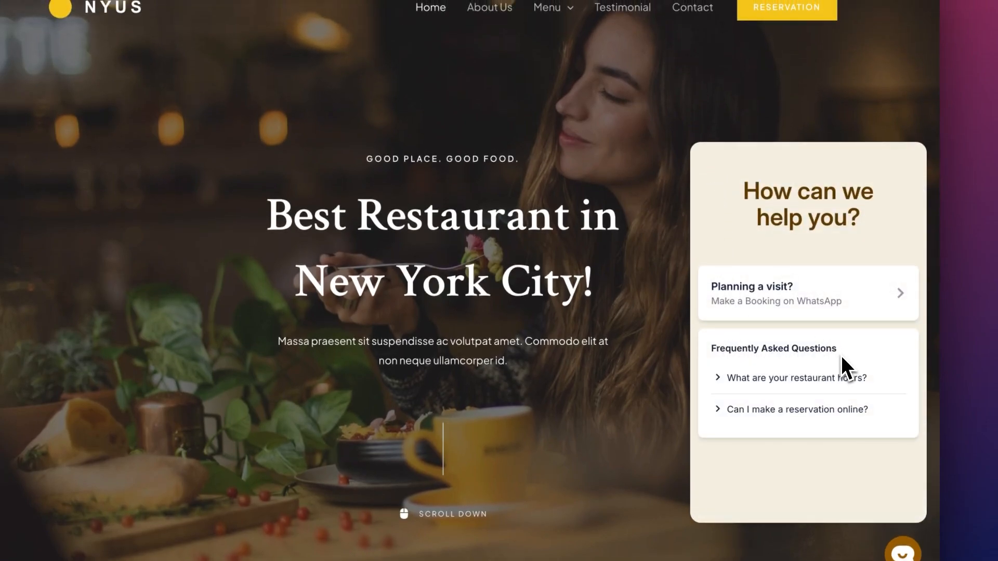
left_click(762, 410)
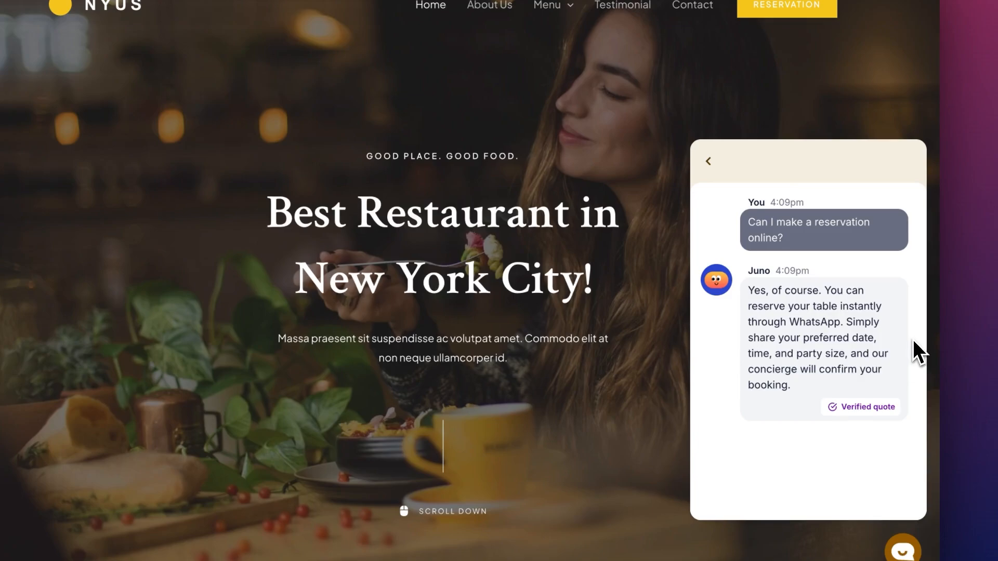
left_click(708, 163)
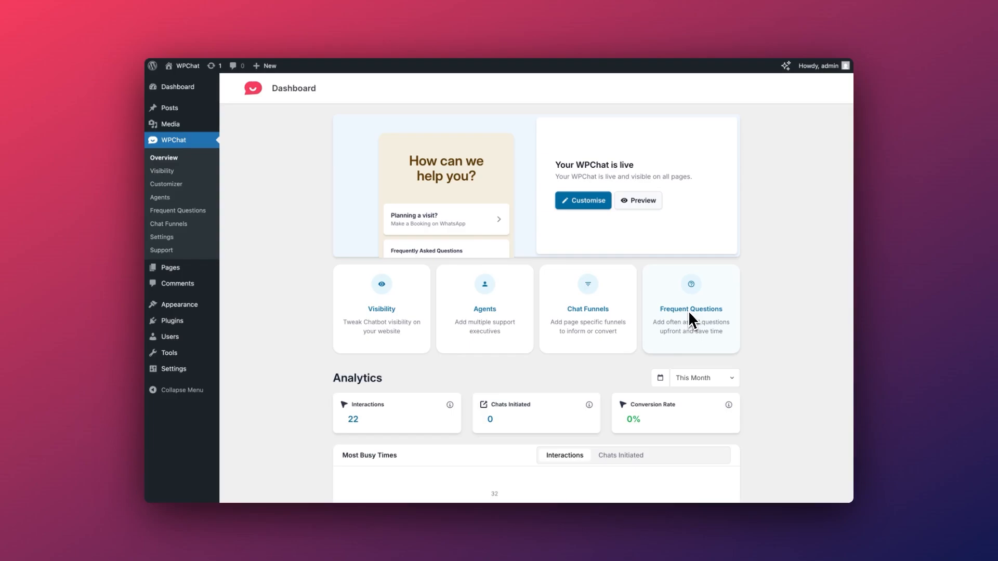
Step: Create a new chat funnel and name it "Restaurant Bookings"
left_click(603, 314)
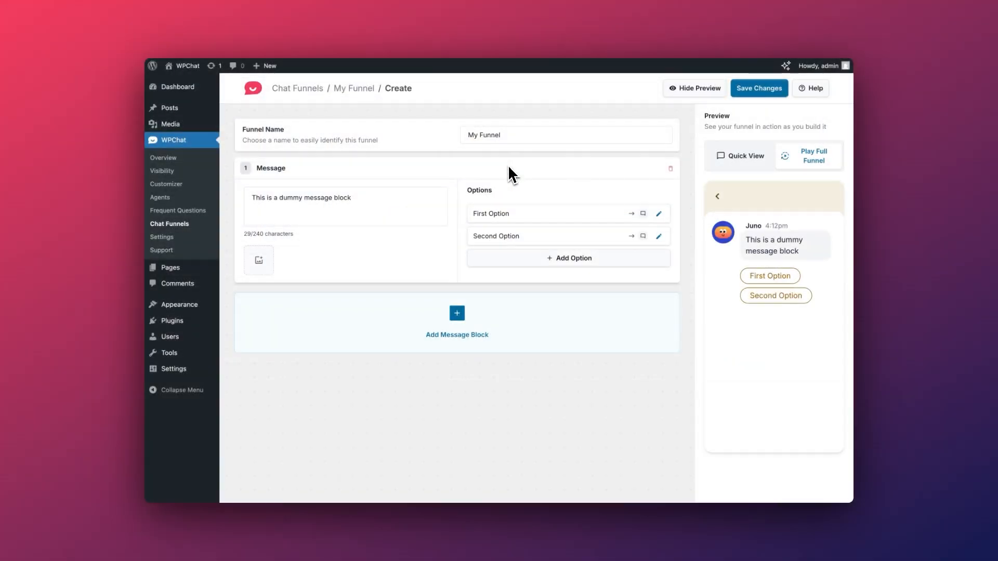
triple_click(501, 136)
type("Restaurant Bookings")
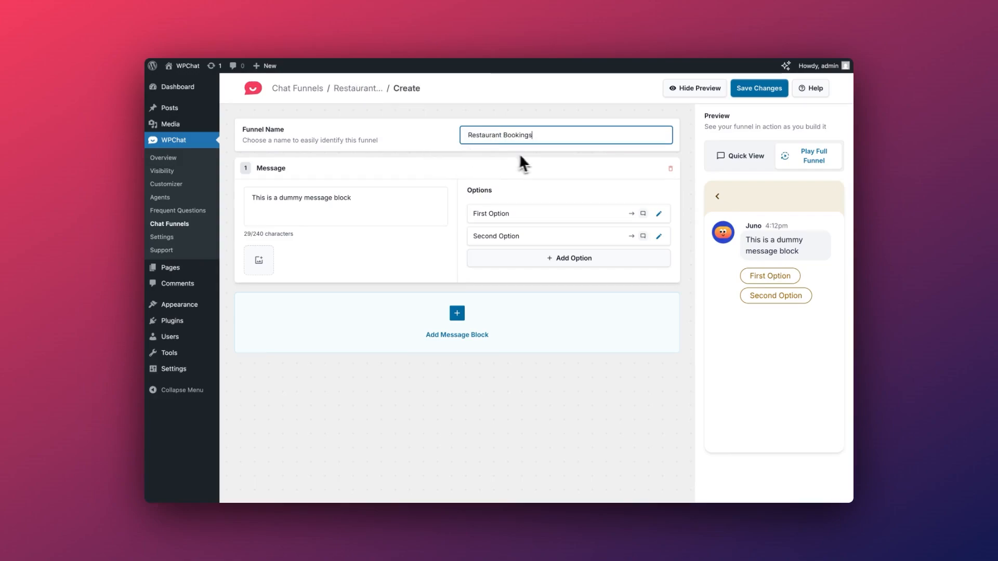
left_click(532, 167)
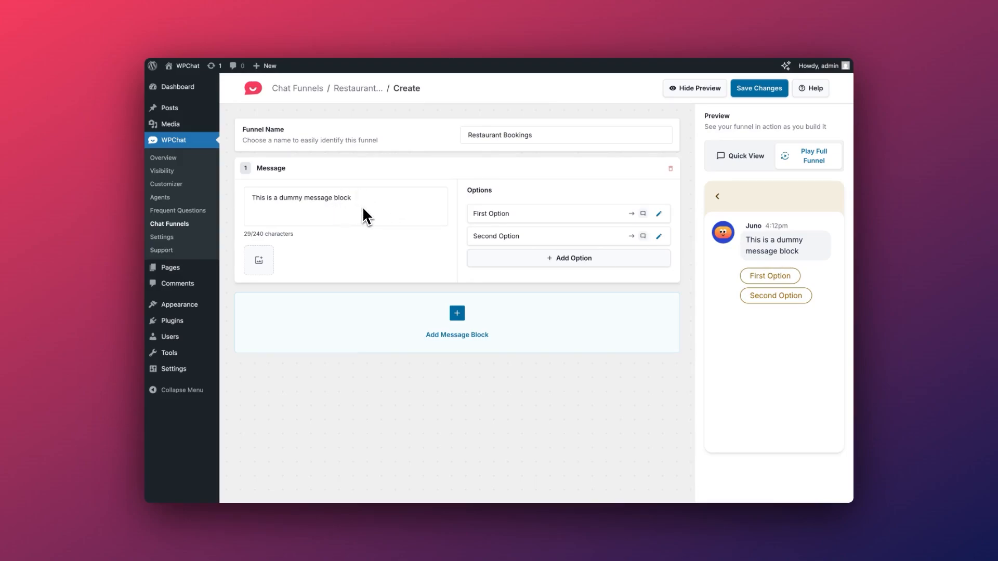
Step: Replace the first message block's text with "Welcome! How can we help you today?"
triple_click(341, 210)
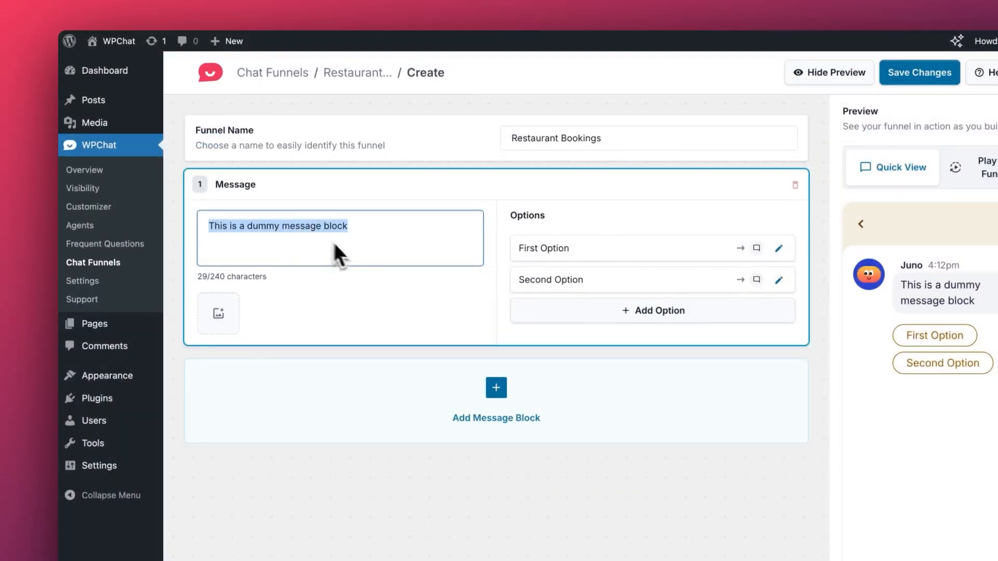
type("Welcome! How can we help you today?")
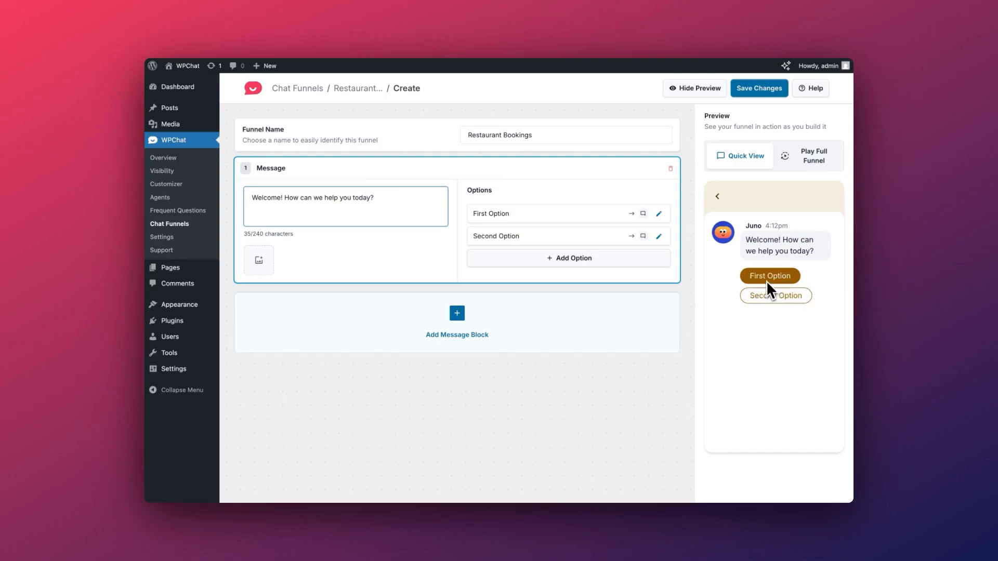
left_click(780, 310)
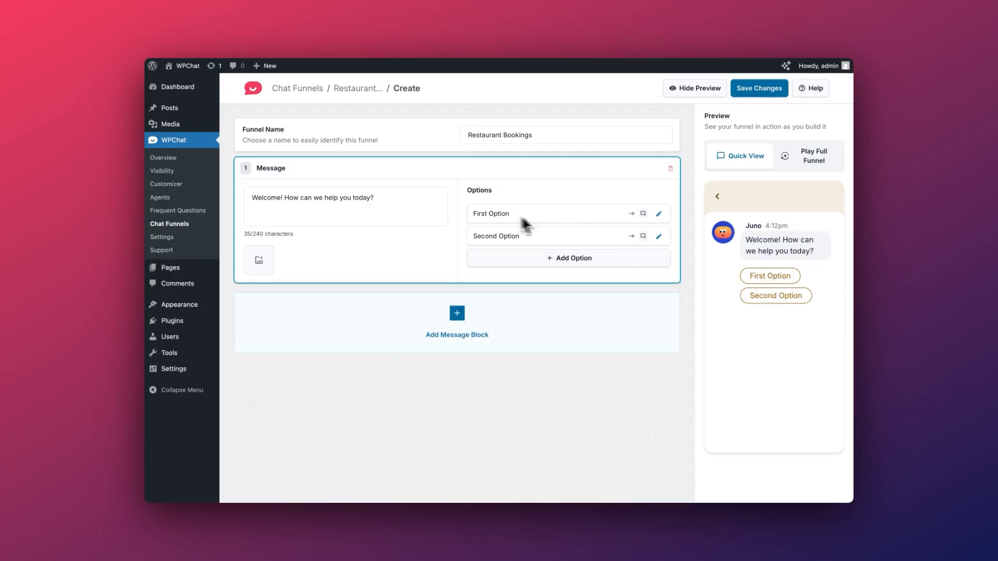
Step: Relabel the first message's first option "Book a Table", direct it to message block 1 instead of customer support, and save it
left_click(658, 214)
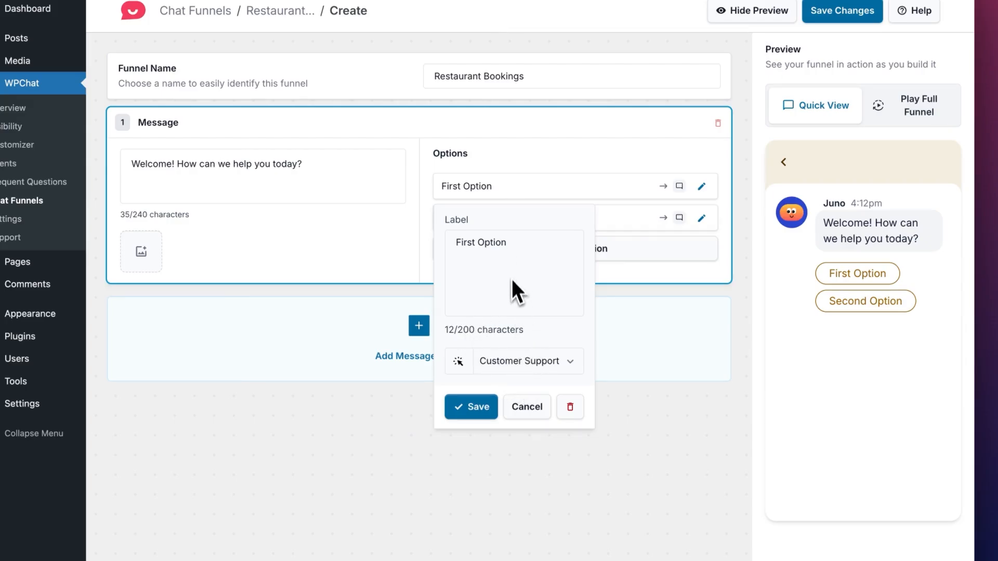
left_click_drag(507, 243, 445, 251)
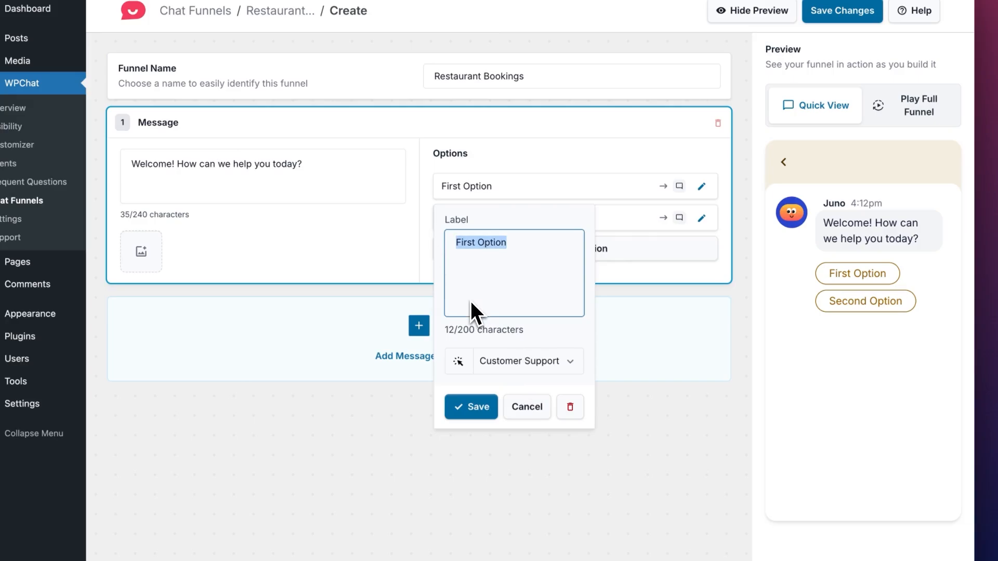
type("Book a Table")
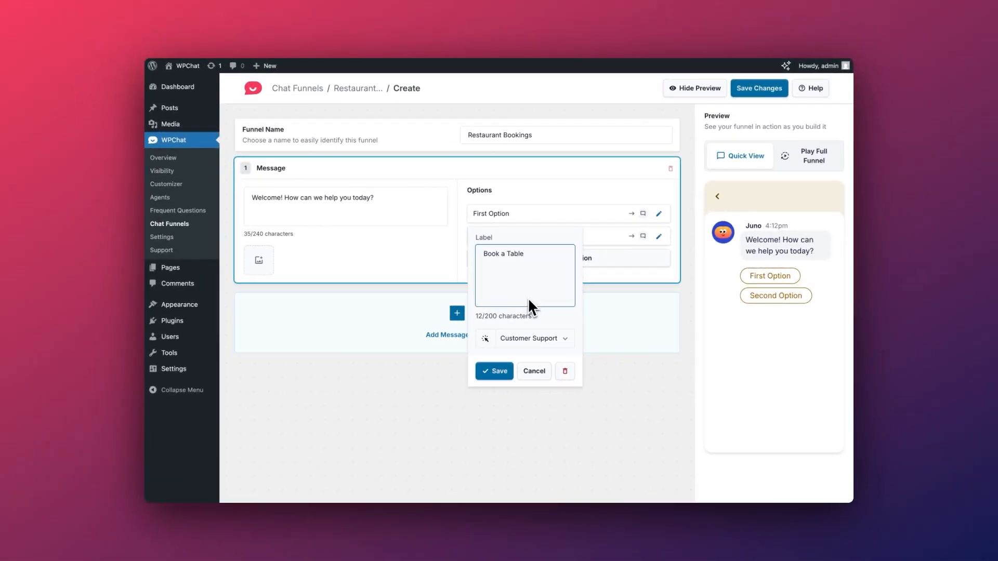
left_click(530, 339)
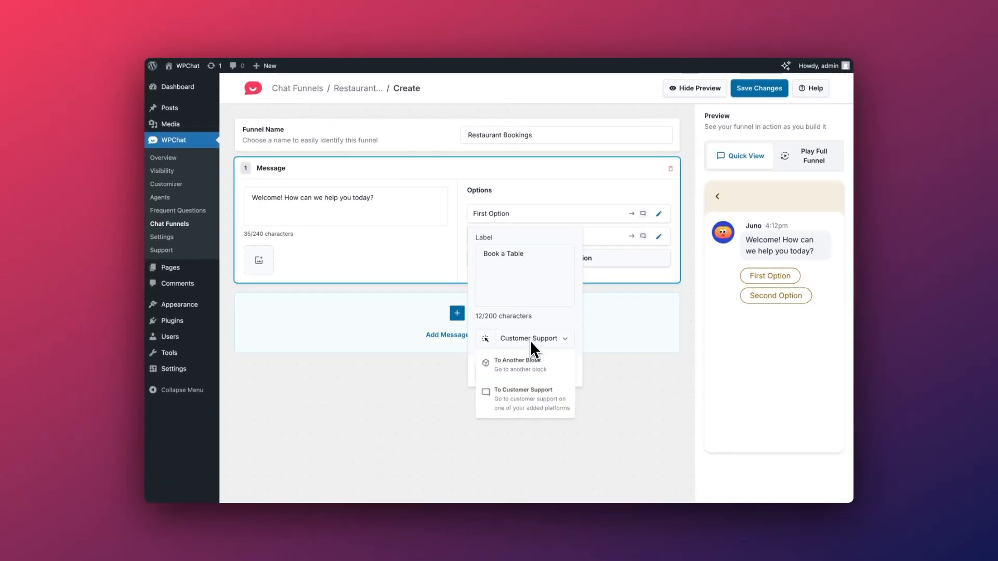
mouse_move(522, 367)
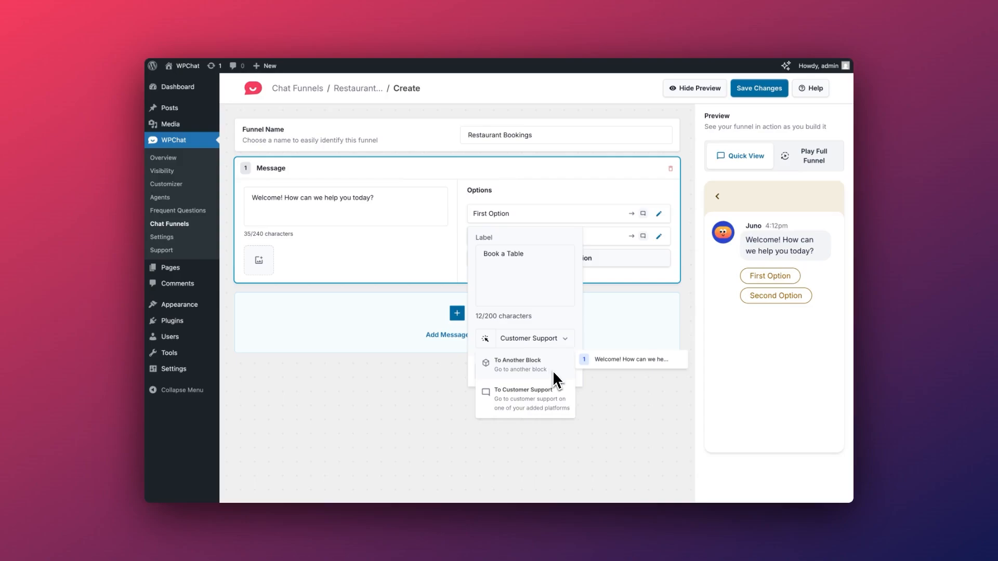
left_click(593, 360)
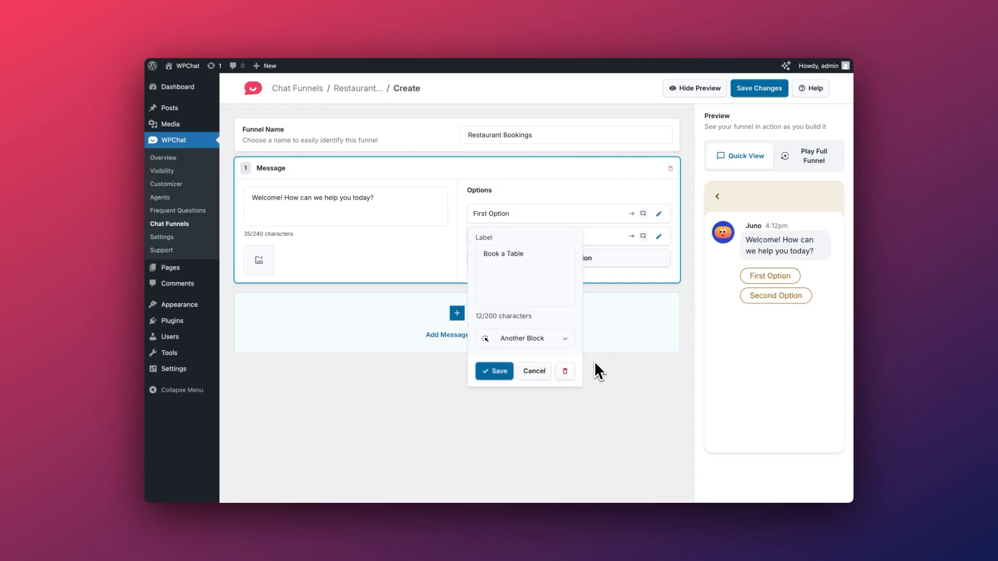
left_click(507, 369)
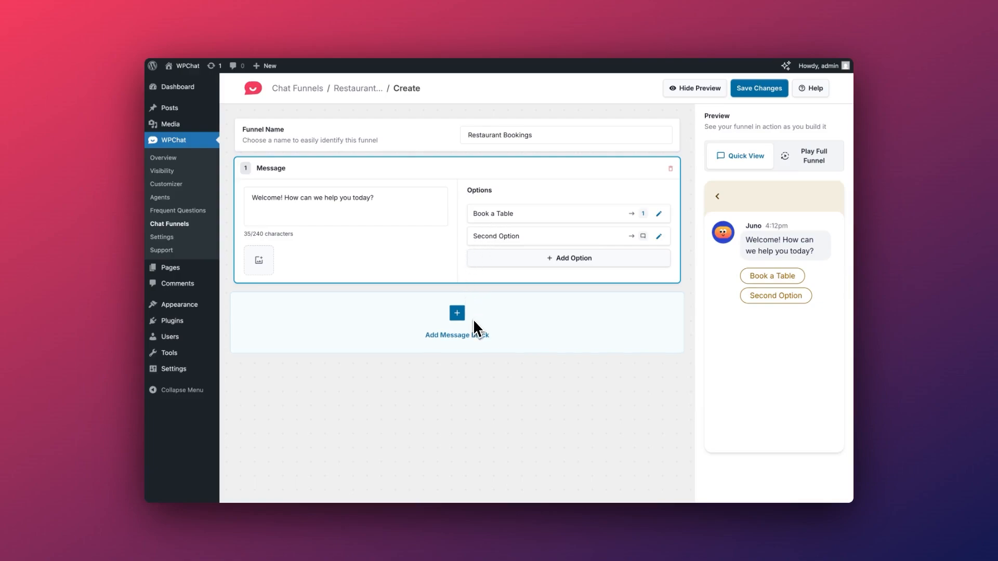
Step: Add a second message block with the text "Great! Are you looking to book for today or another date?"
left_click(457, 314)
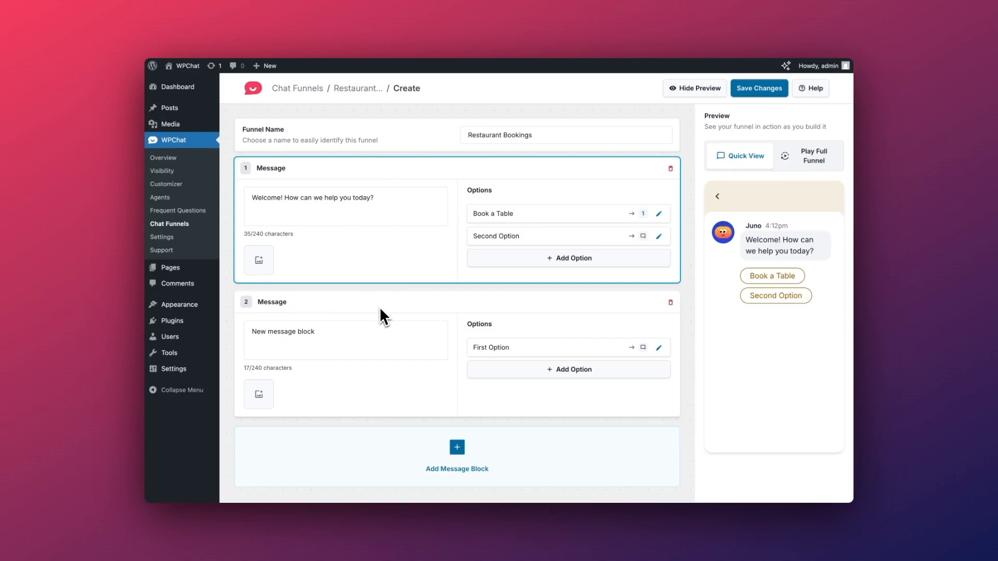
triple_click(330, 340)
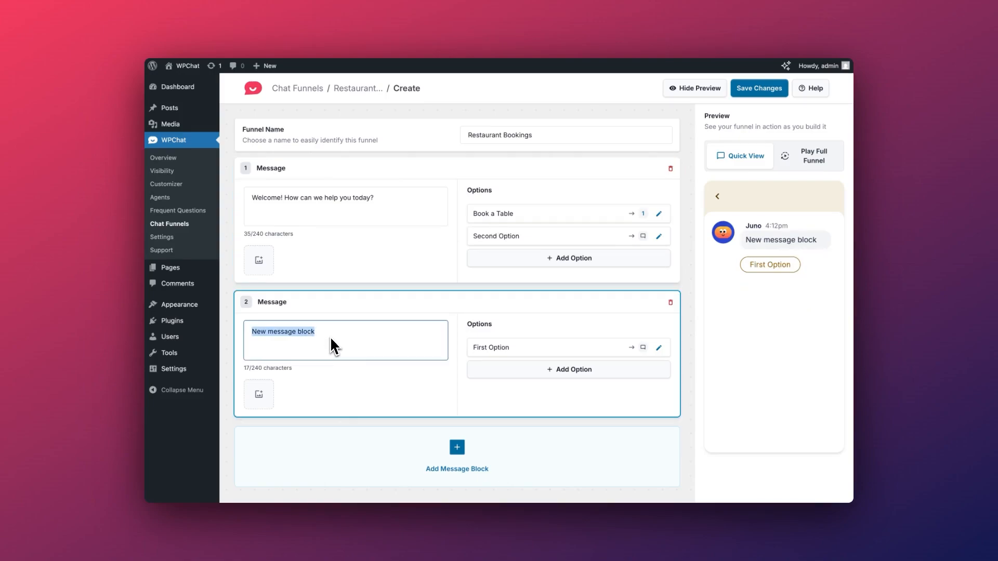
type("Great! Are you looking to book for today or another date?")
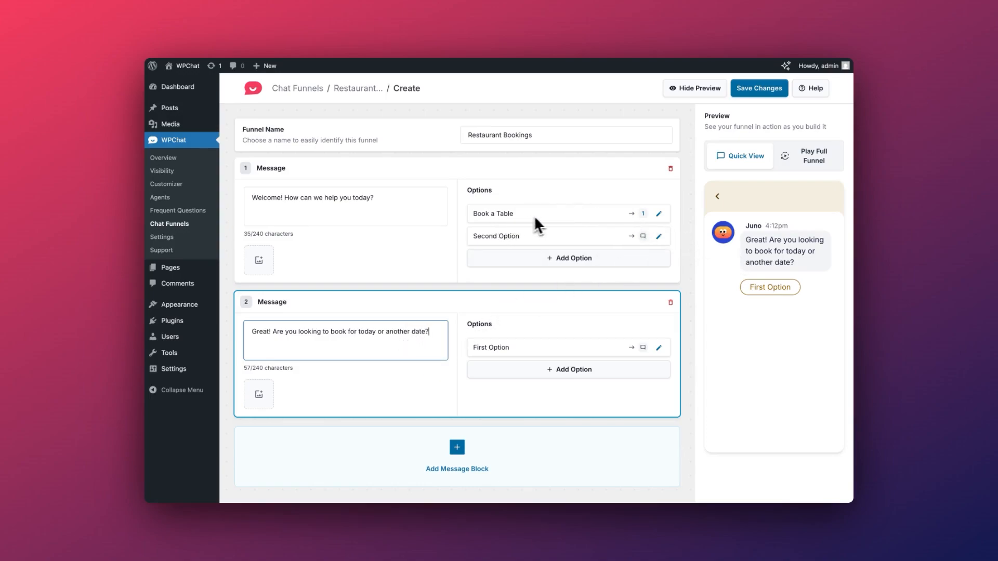
Step: Link the "Book a Table" option to message block 2 and test that path in the full funnel preview
left_click(659, 214)
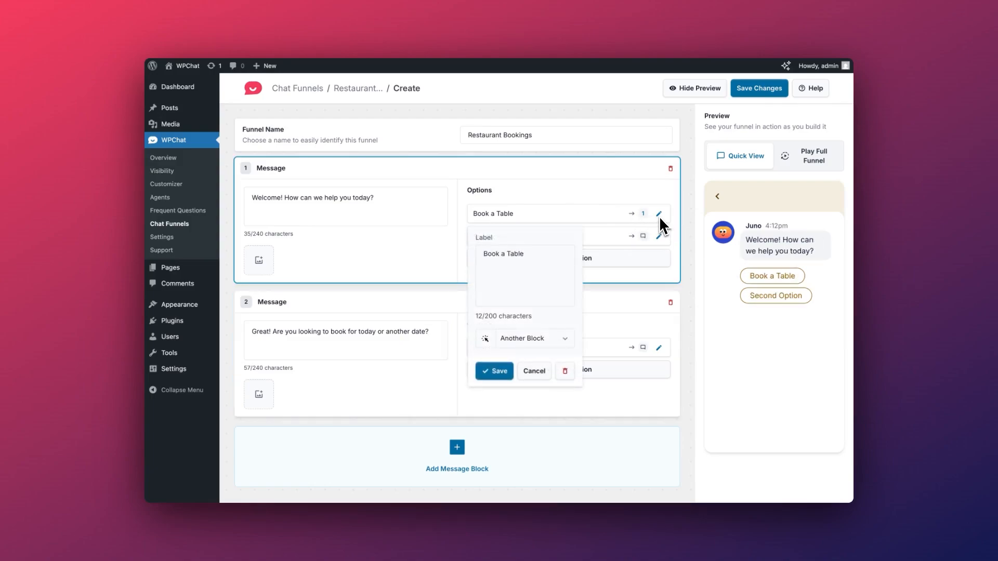
left_click(529, 340)
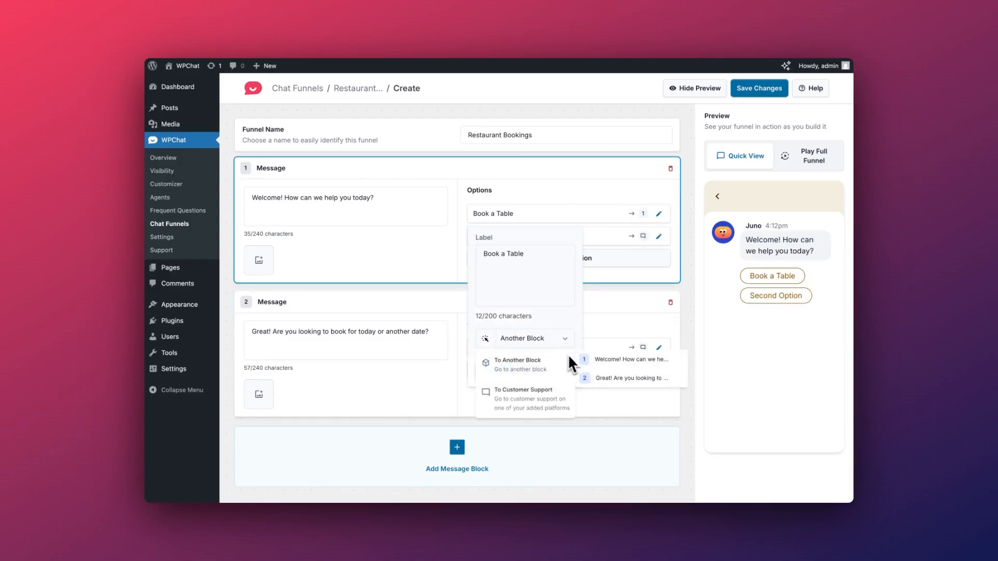
left_click(599, 379)
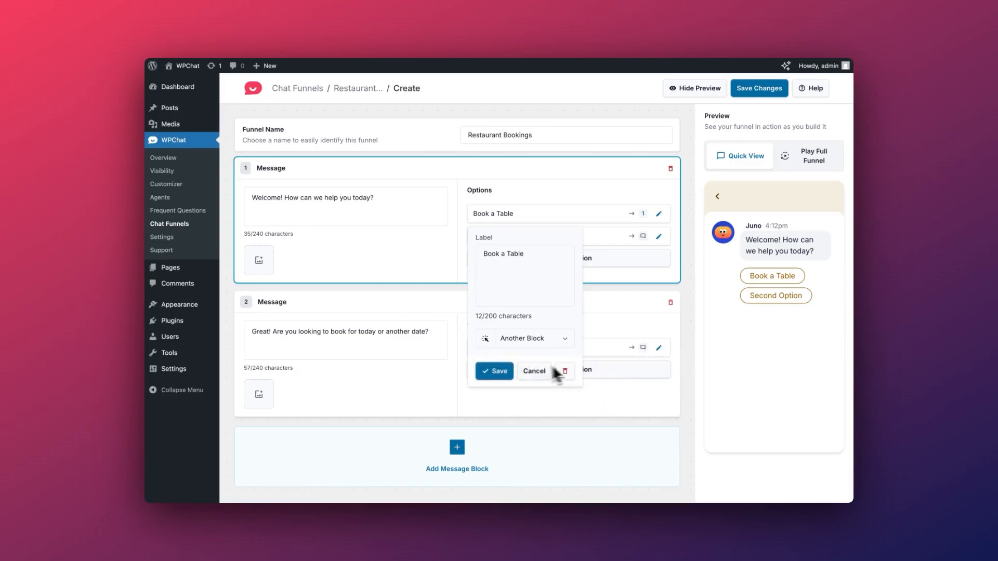
left_click(500, 370)
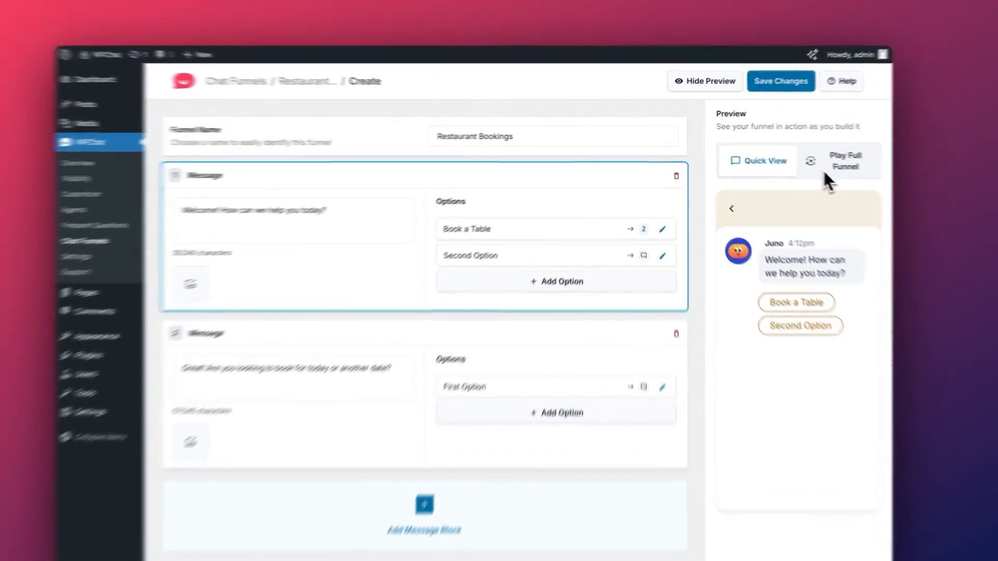
left_click(798, 168)
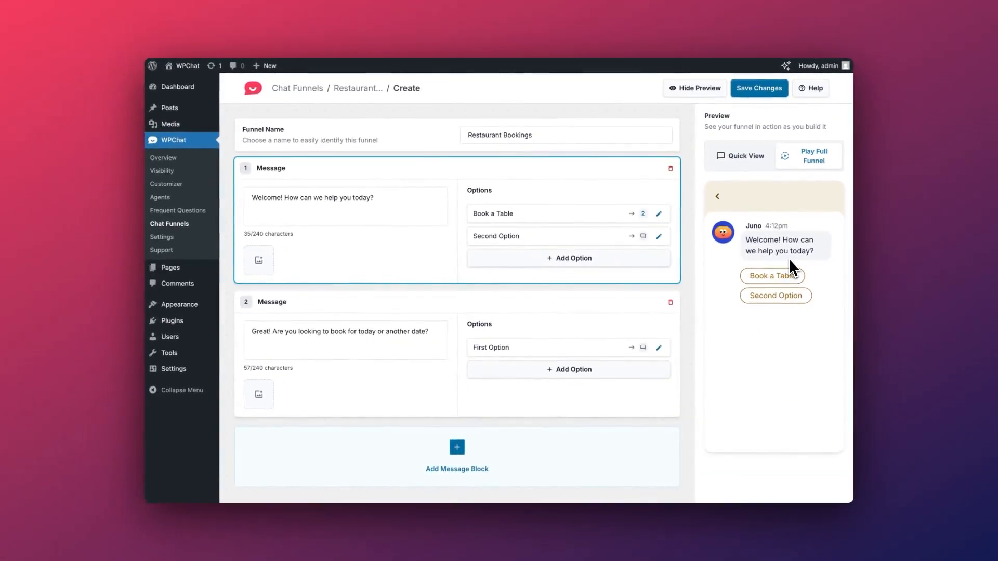
left_click(786, 275)
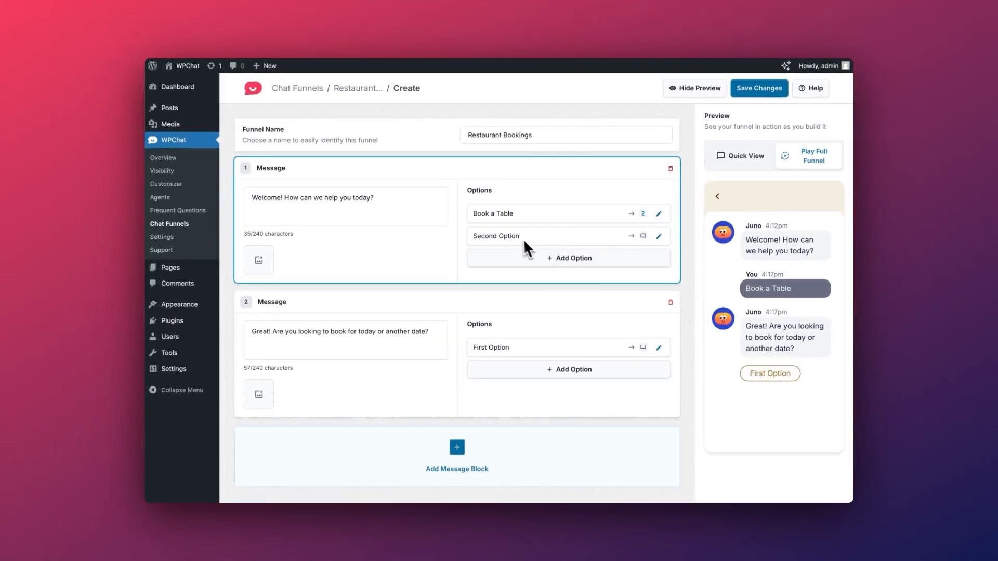
Step: Relabel the first message's second option "Check opening hours" and save it
left_click(658, 236)
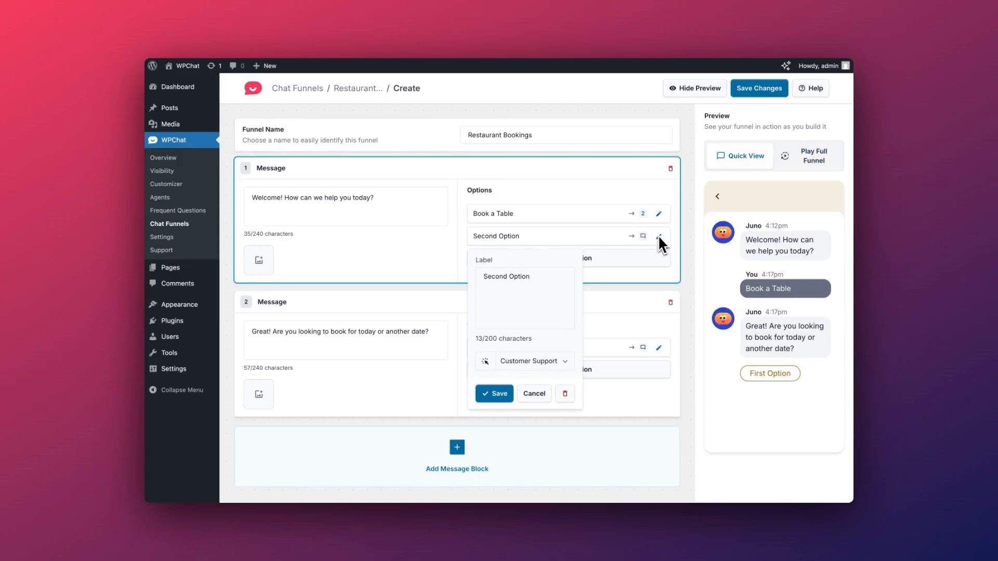
left_click_drag(535, 279, 477, 278)
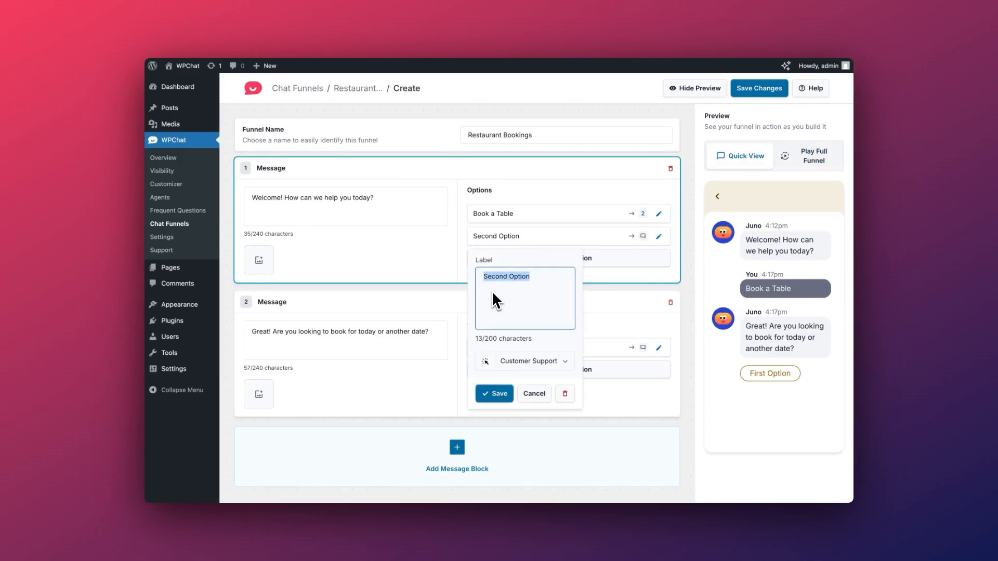
type("Check opening hours")
left_click(498, 394)
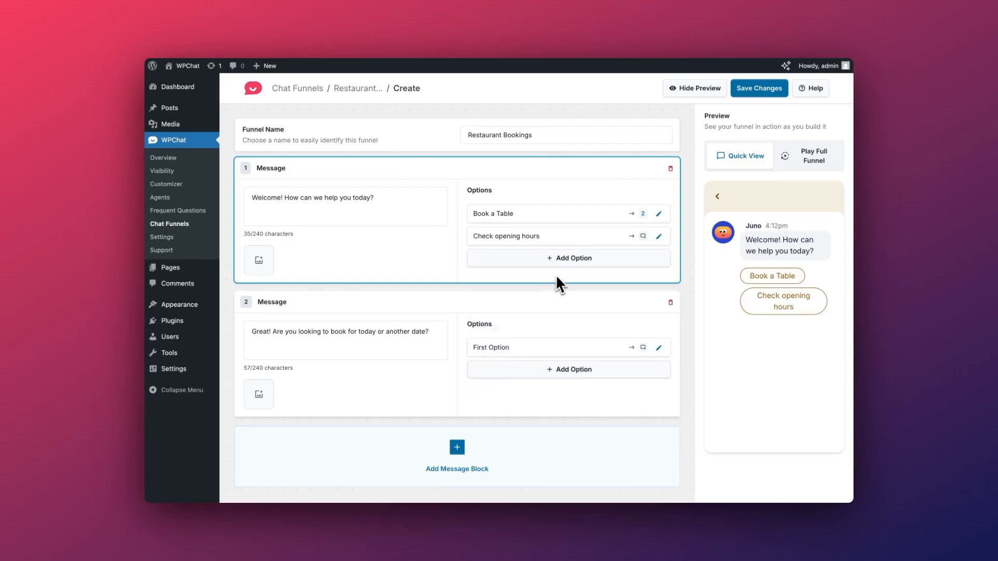
Step: Add a third option to the first message labelled "Talk to Someone on WhatsApp", direct it to customer support, and save it
left_click(575, 260)
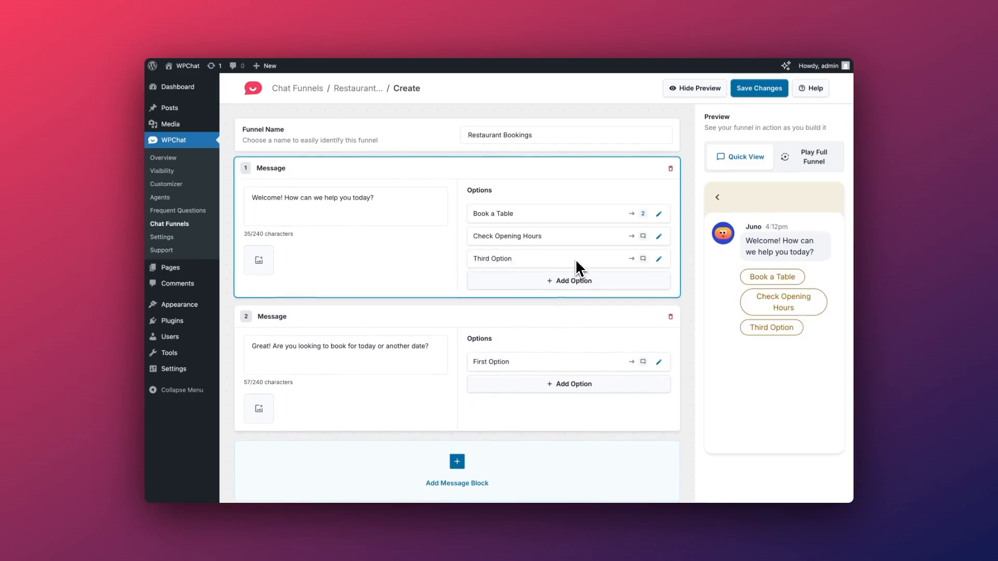
left_click(658, 259)
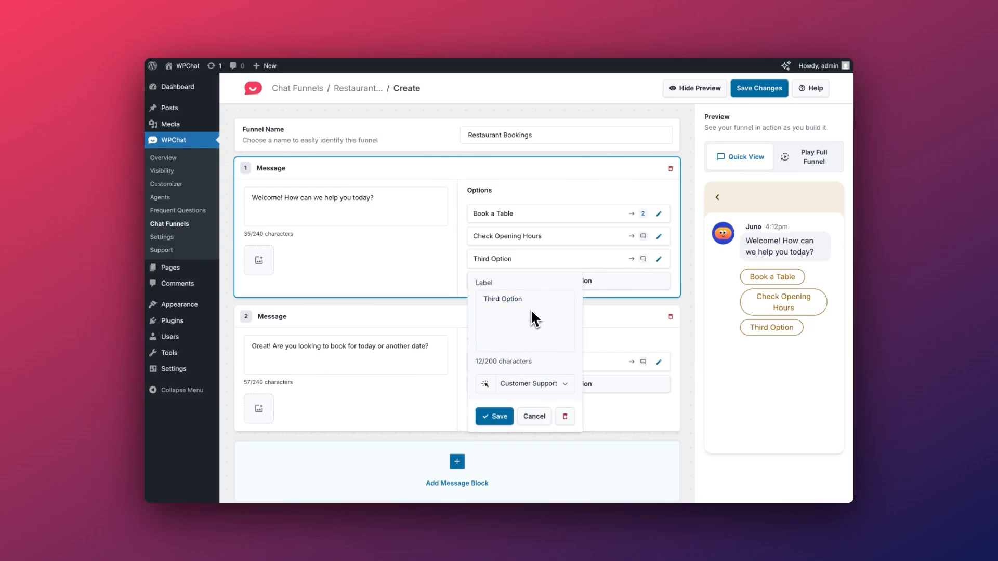
left_click(532, 311)
left_click_drag(530, 303, 483, 300)
type("Talk to Someone on WhatsApp")
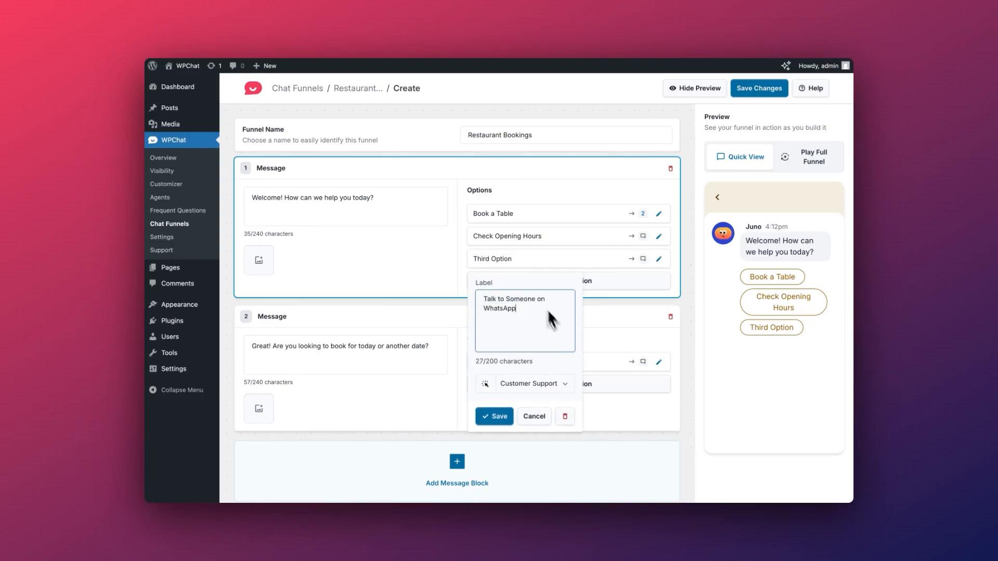
left_click(522, 389)
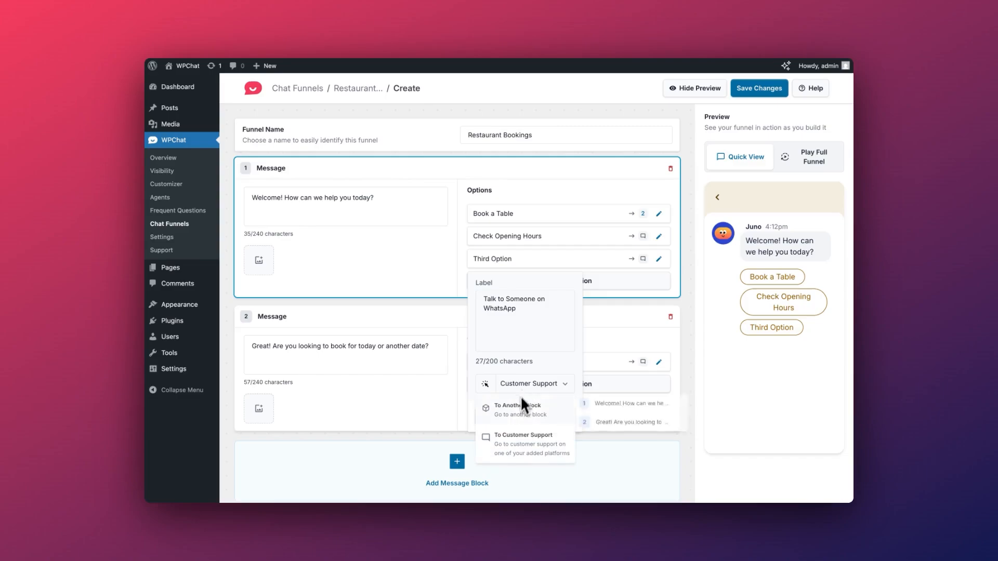
left_click(544, 437)
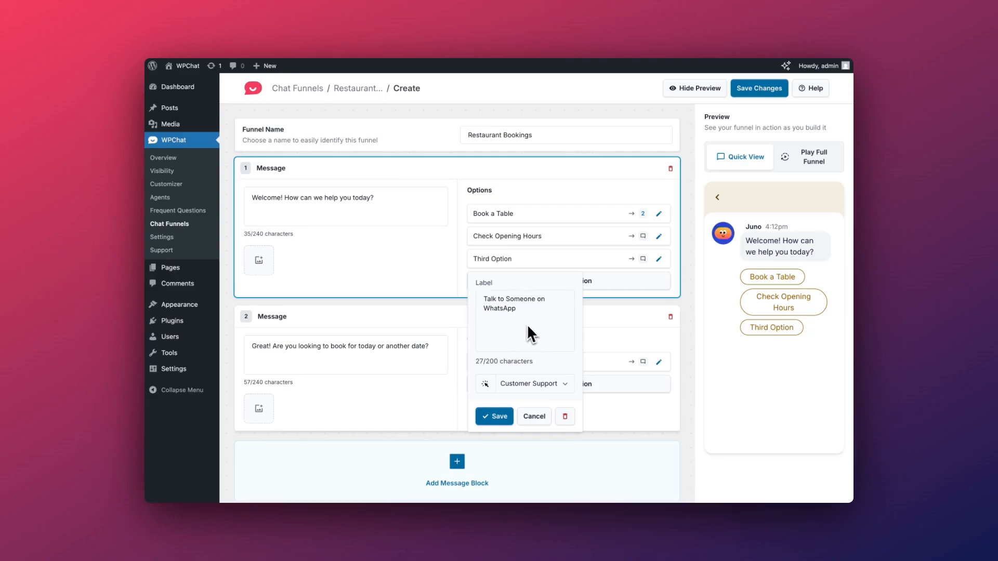
left_click(501, 416)
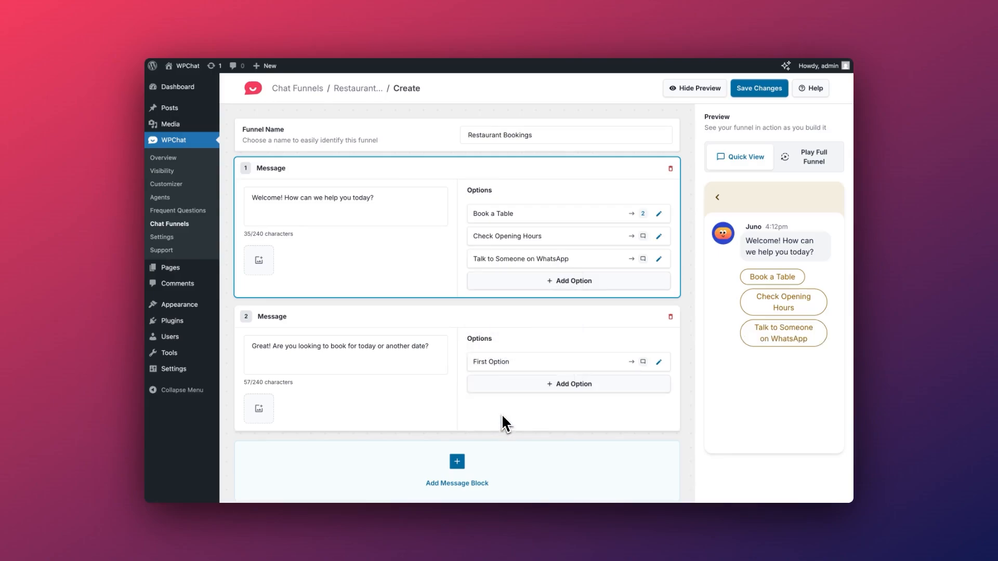
Step: Add a third message block with the text "We're open Monday to Sunday, from 9am to 10pm. Would you like to see our menu?"
scroll(494, 432, "down", 1)
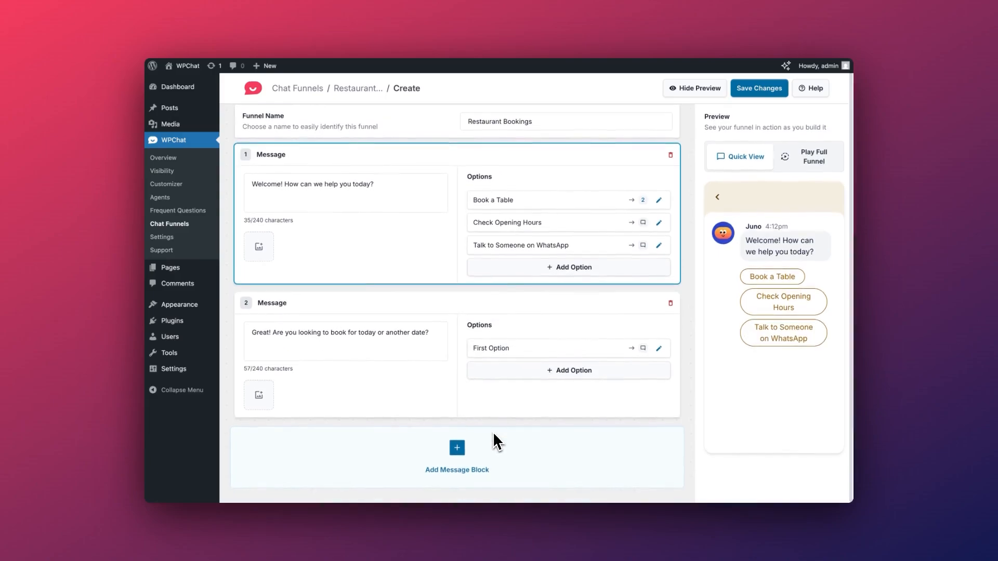
left_click(457, 448)
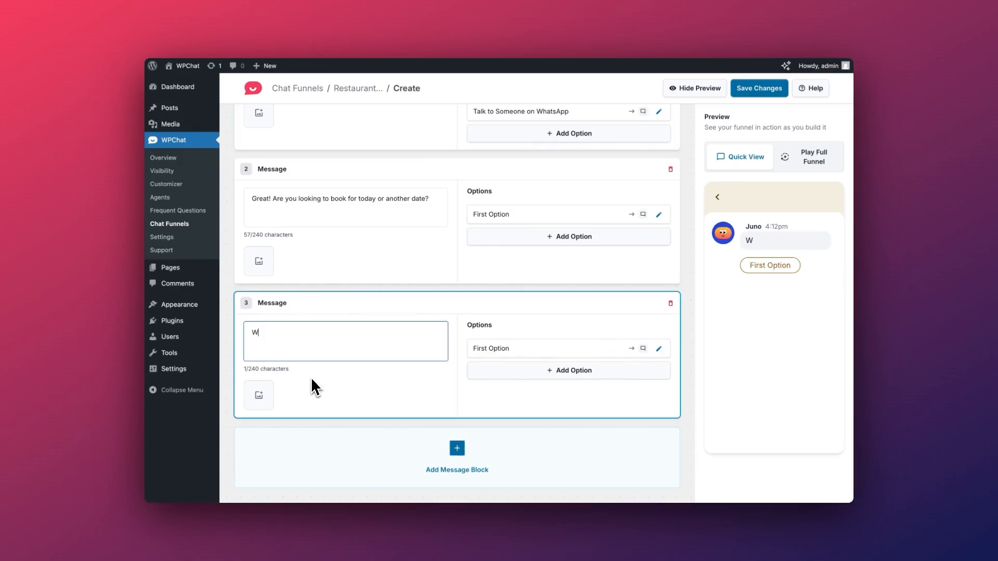
type("e")
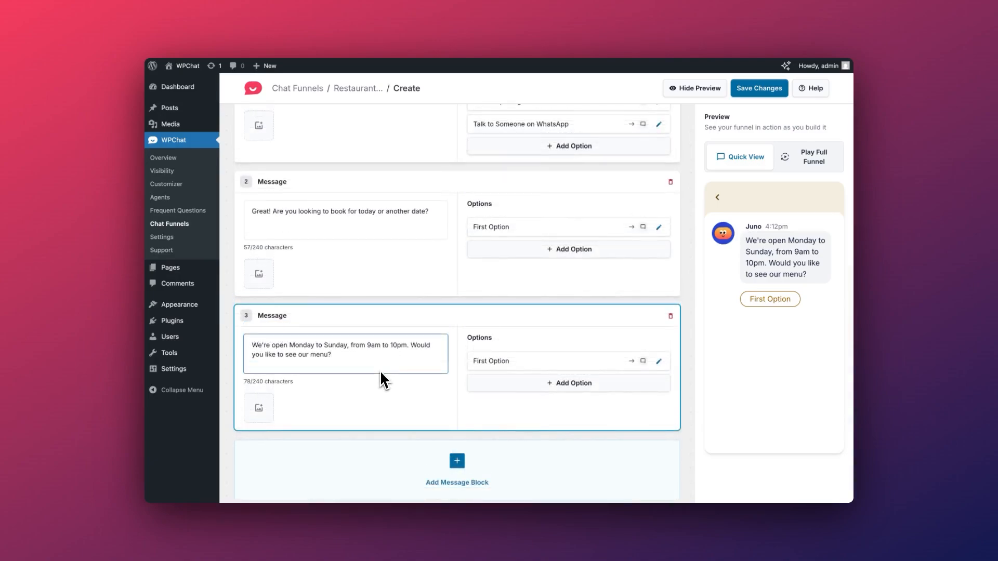
Step: Link the first message's "Check Opening Hours" option to message block 3 and save it
scroll(381, 381, "up", 5)
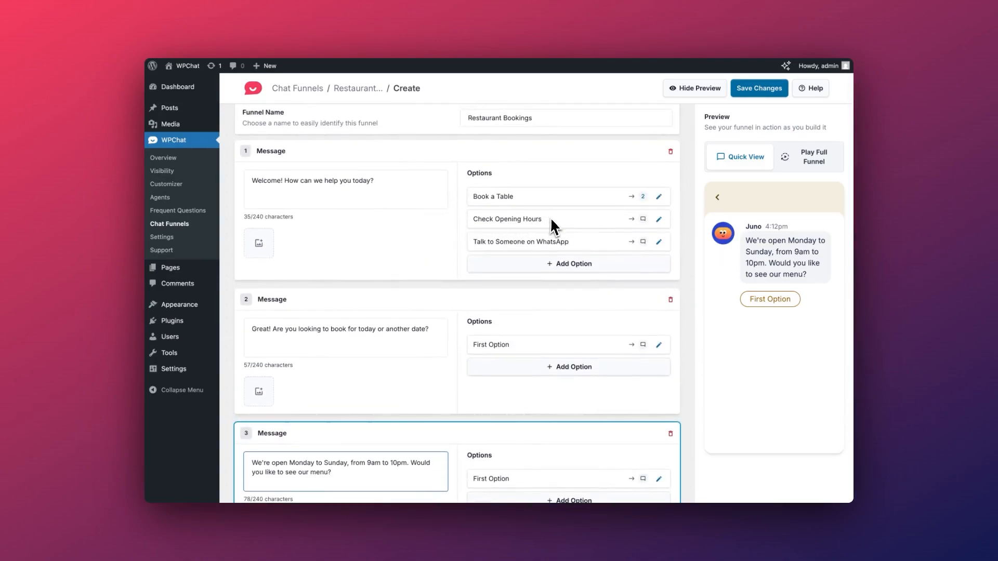
left_click(659, 221)
left_click(543, 344)
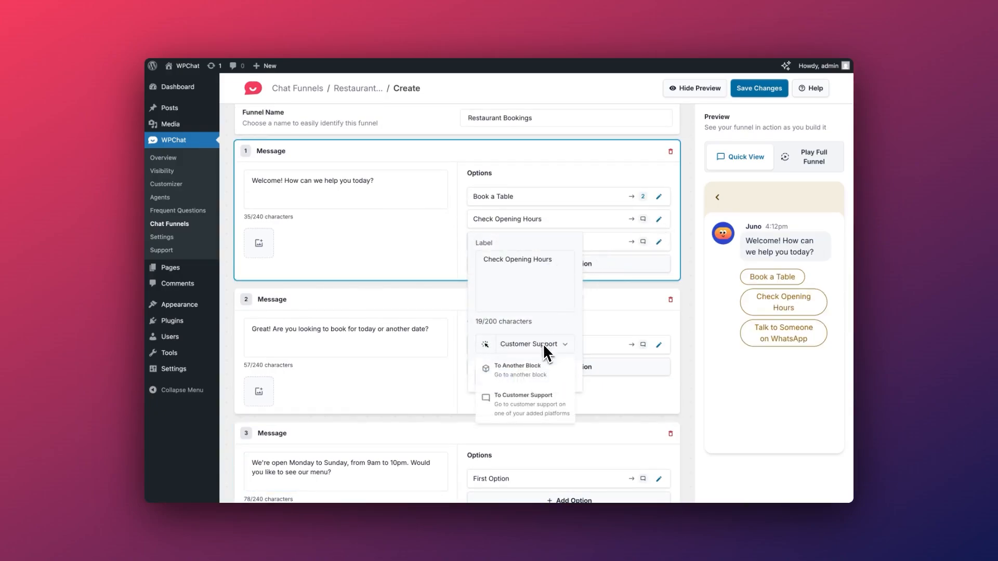
mouse_move(538, 364)
left_click(593, 388)
left_click(497, 374)
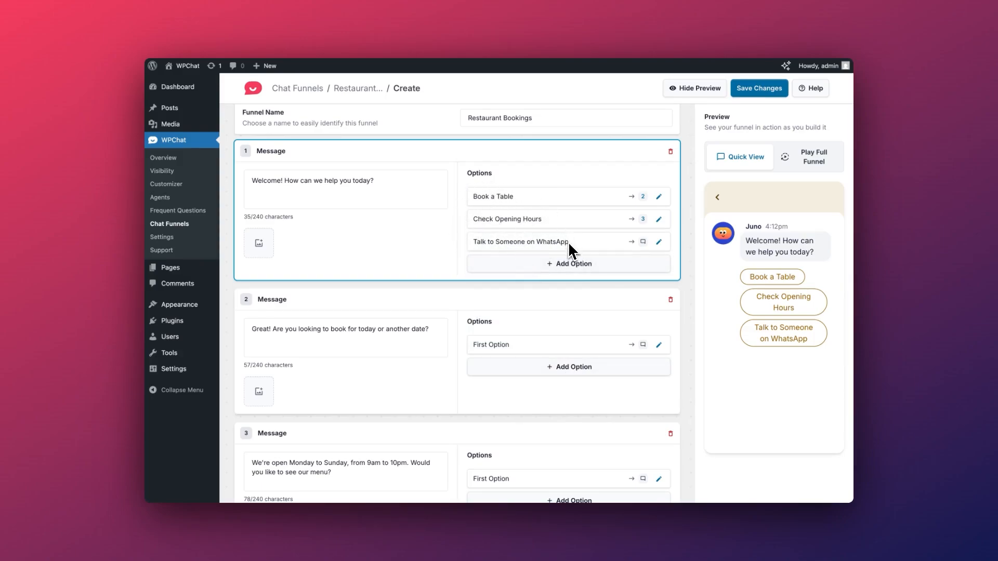
Step: Relabel the second message's first option "Today" and add a second option labelled "Another Day", saving both
scroll(529, 307, "down", 3)
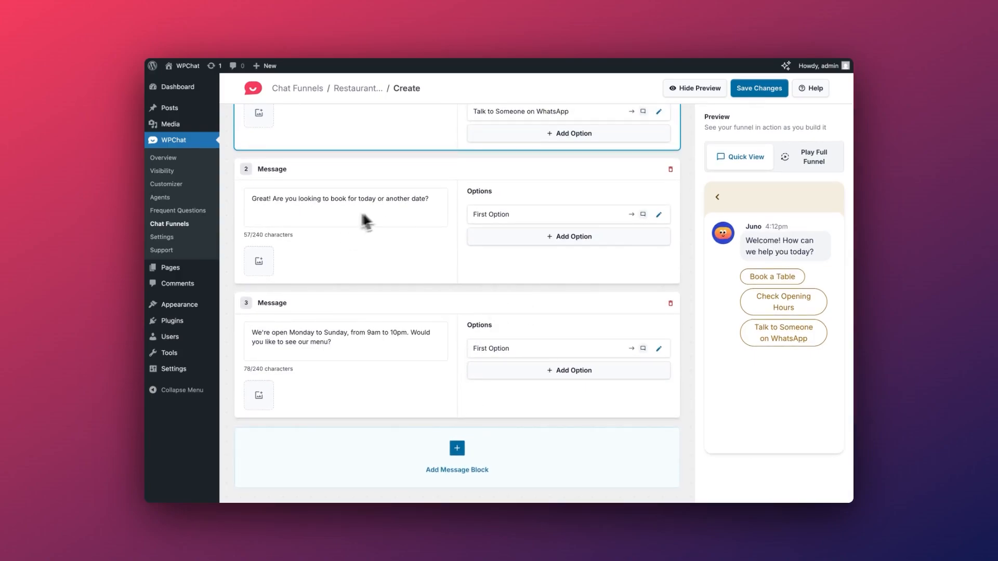
left_click(659, 215)
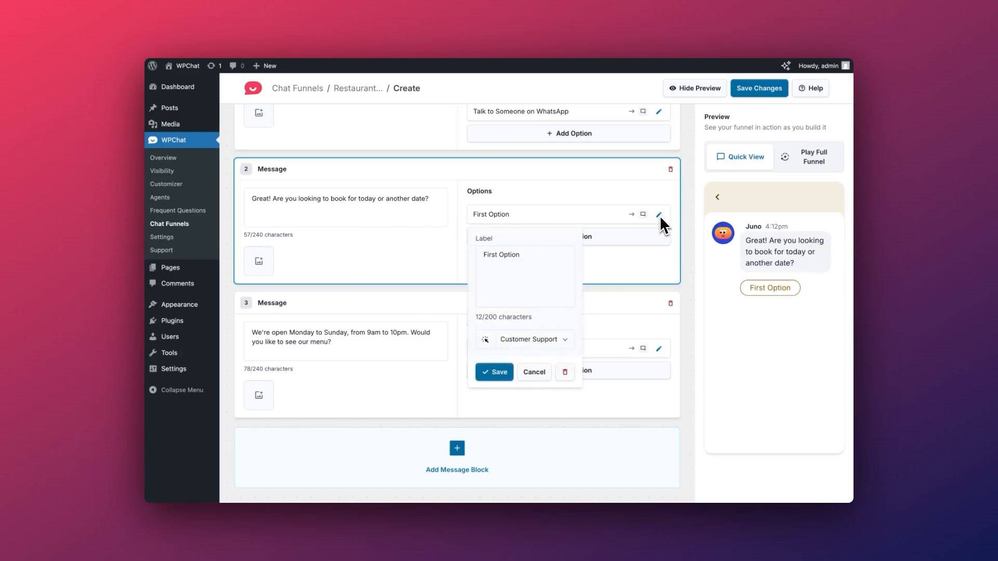
type("Today")
left_click(509, 367)
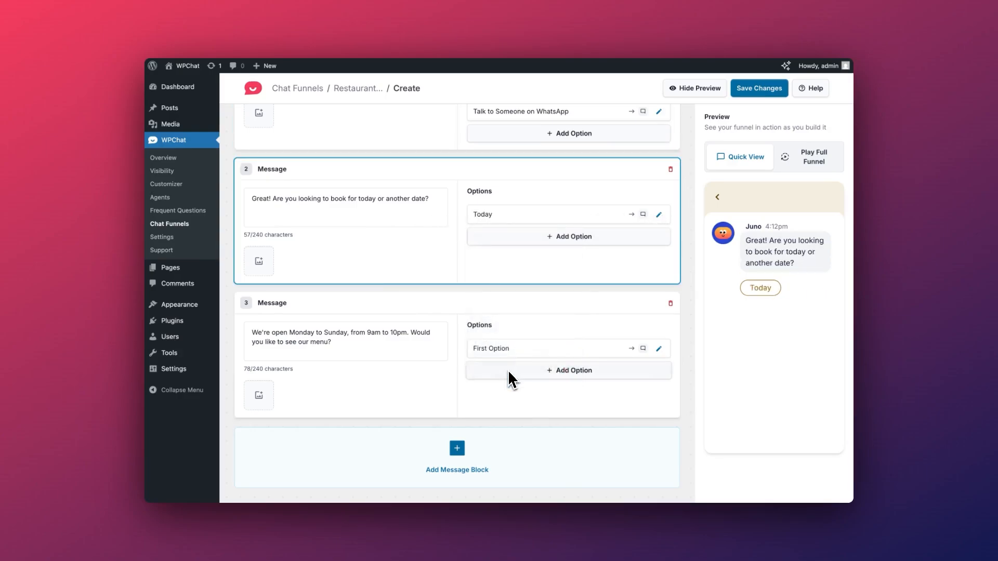
left_click(576, 240)
left_click(659, 237)
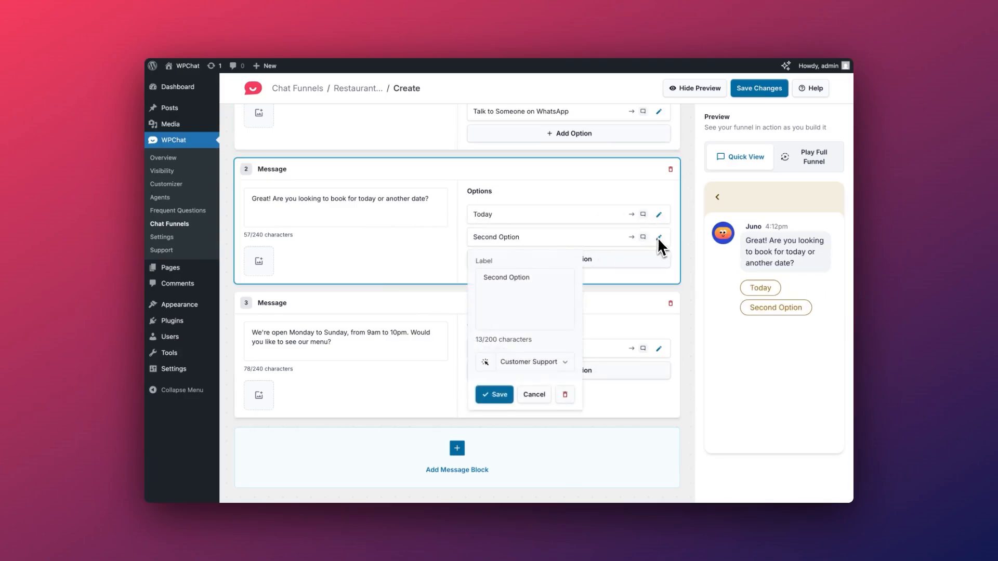
type("Another Day")
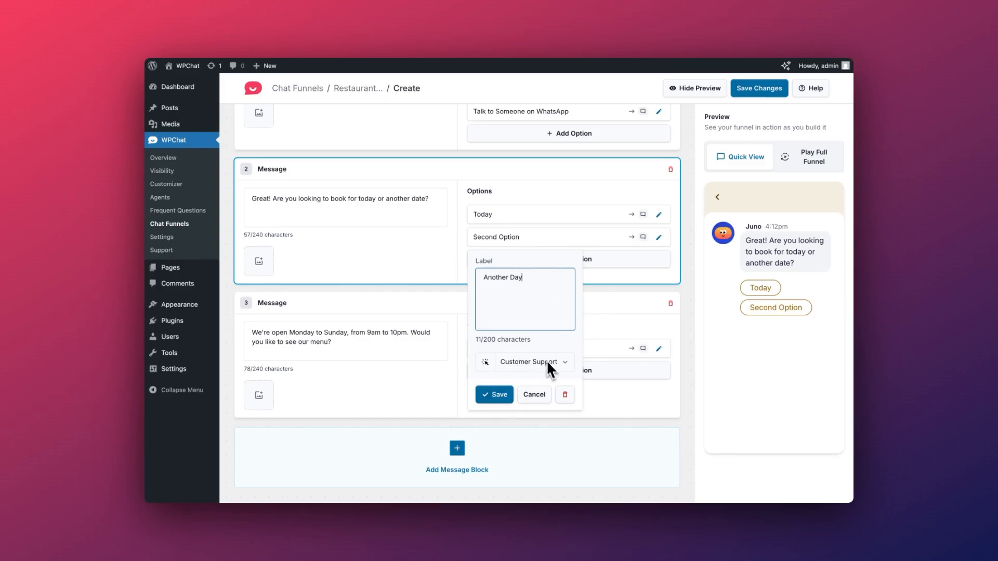
left_click(500, 394)
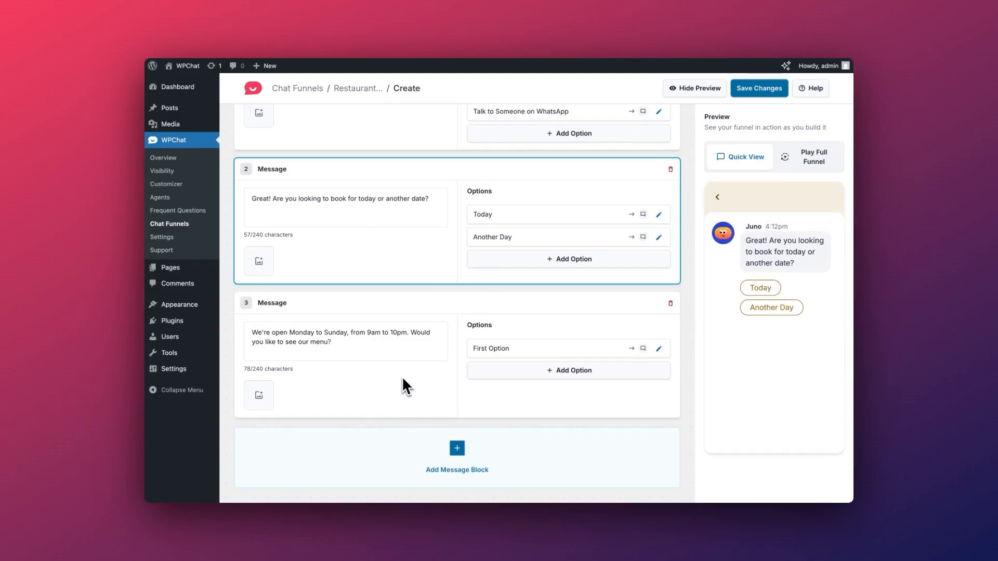
Step: Relabel the third message's first option "Yes, show me the menu." and save it
left_click(658, 349)
type("Yes, show me the menu.")
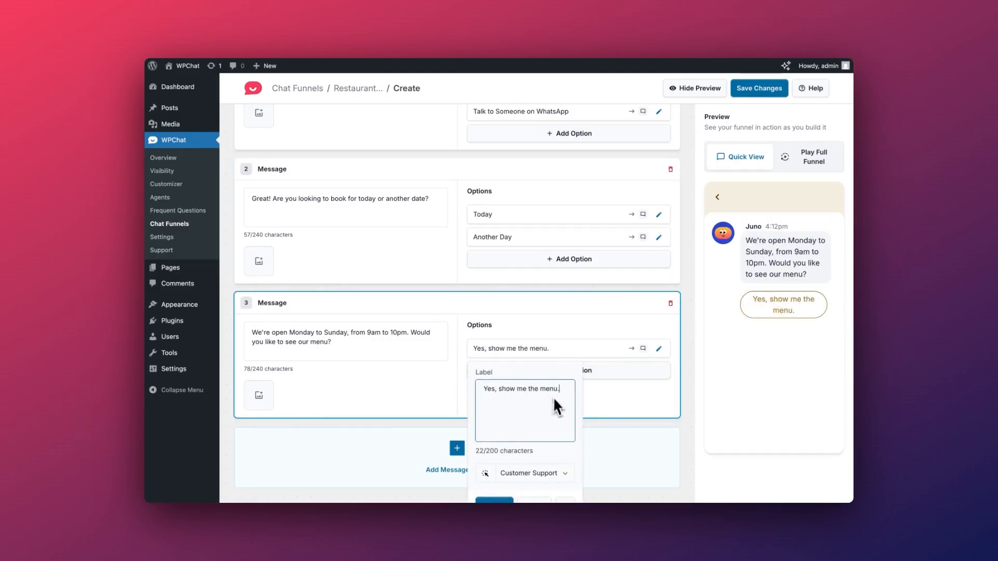
scroll(564, 401, "down", 1)
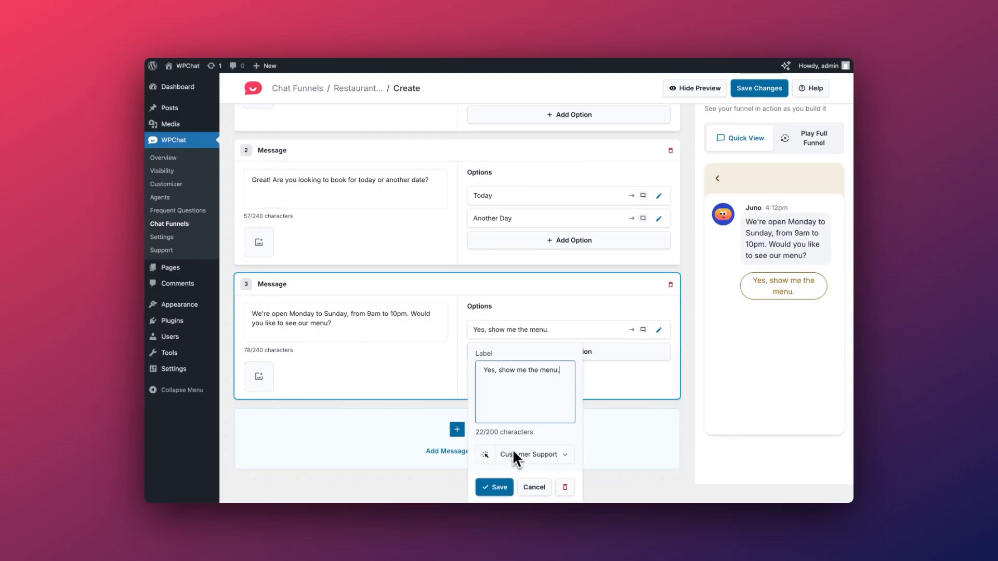
left_click(492, 486)
Step: Add another option to the third message labelled "No, I'd like to book a table.", link it to message block 2, and save it
left_click(560, 374)
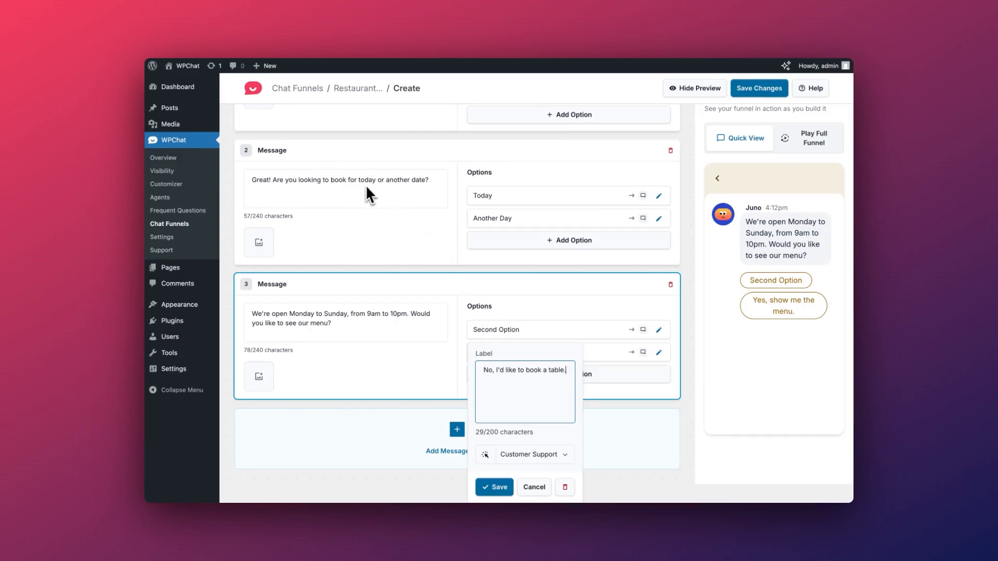
left_click(557, 455)
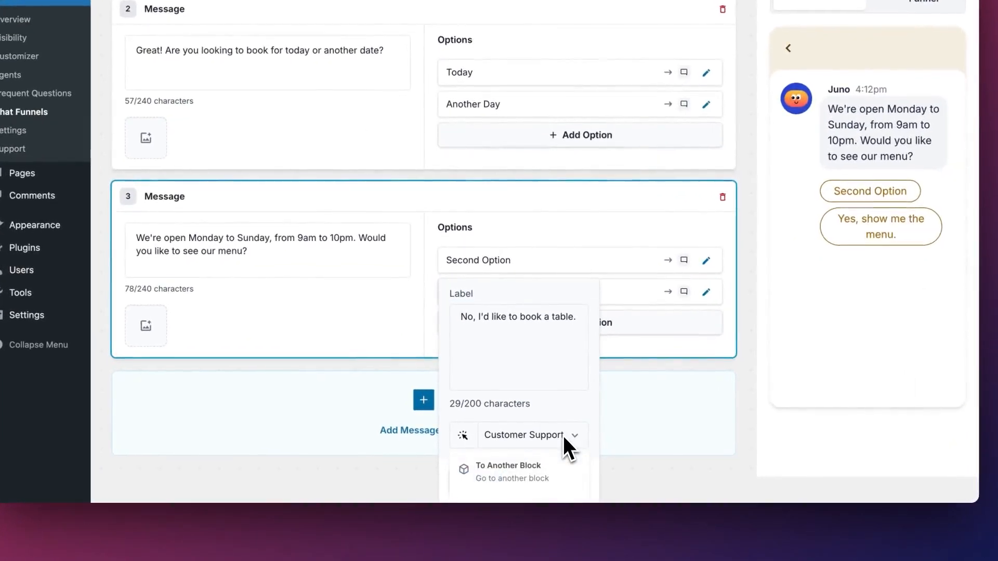
scroll(563, 436, "down", 1)
mouse_move(516, 441)
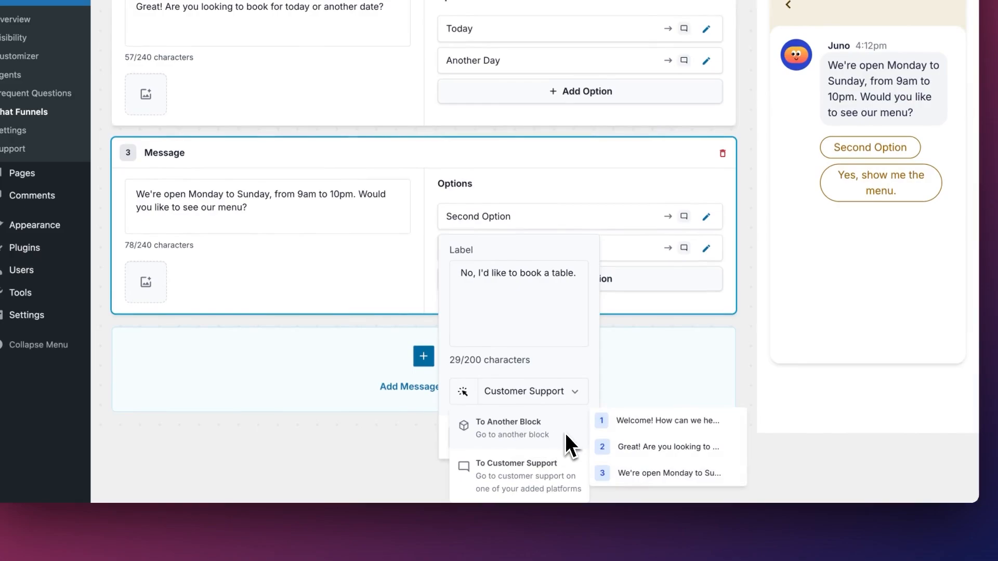
left_click(611, 447)
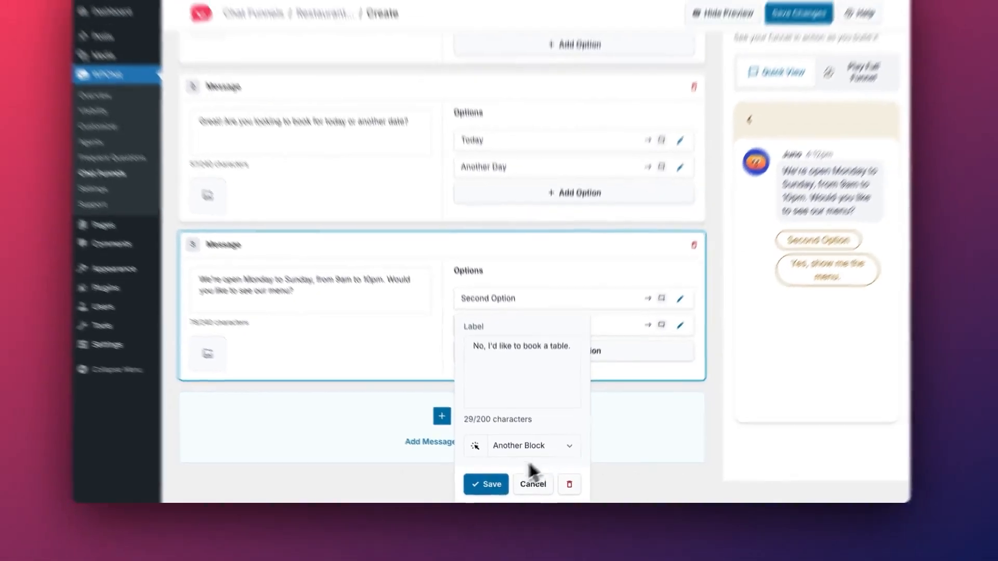
left_click(486, 484)
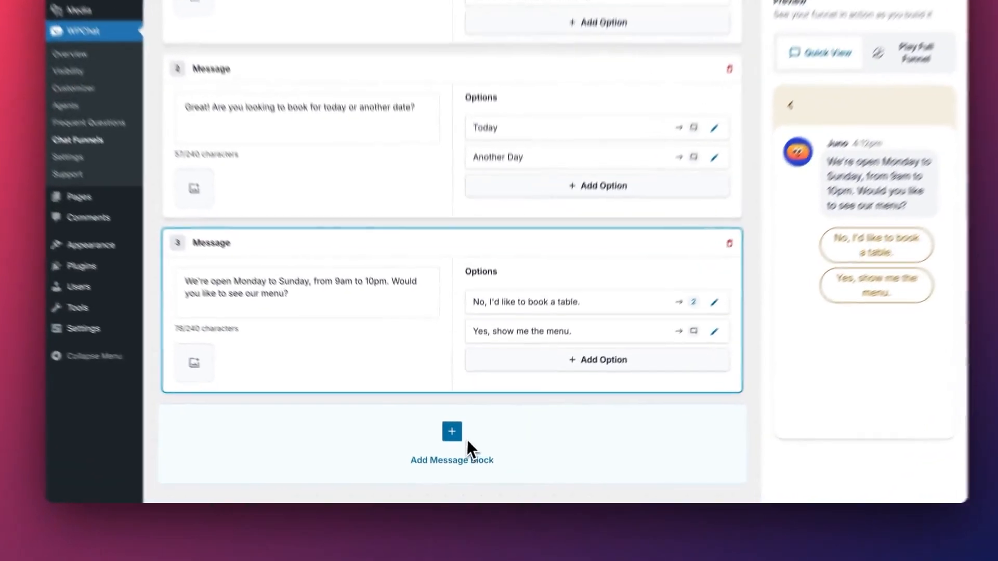
Step: Add a fourth message block reading "Perfect! Please confirm your booking on WhatsApp." and relabel its option "Yes, confirm my booking."
left_click(466, 439)
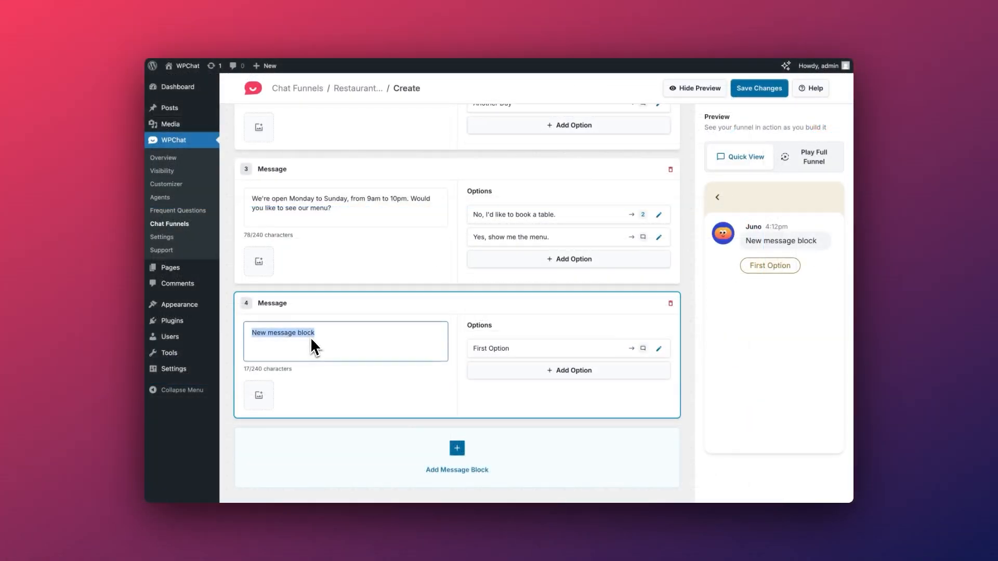
type("Perfect! Please confirm your booking on WhatsApp.")
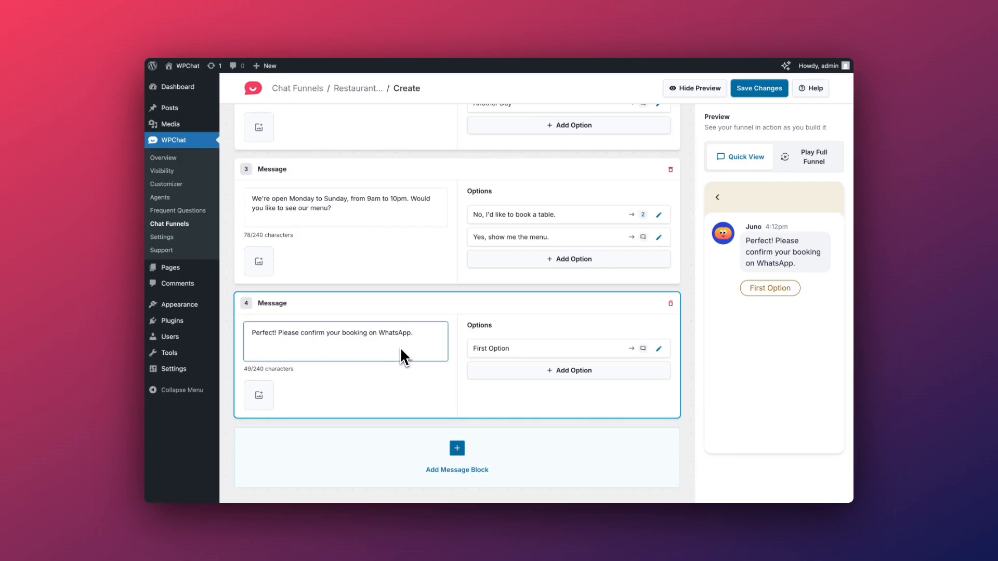
left_click(659, 349)
type("Yes, confirm my booking.")
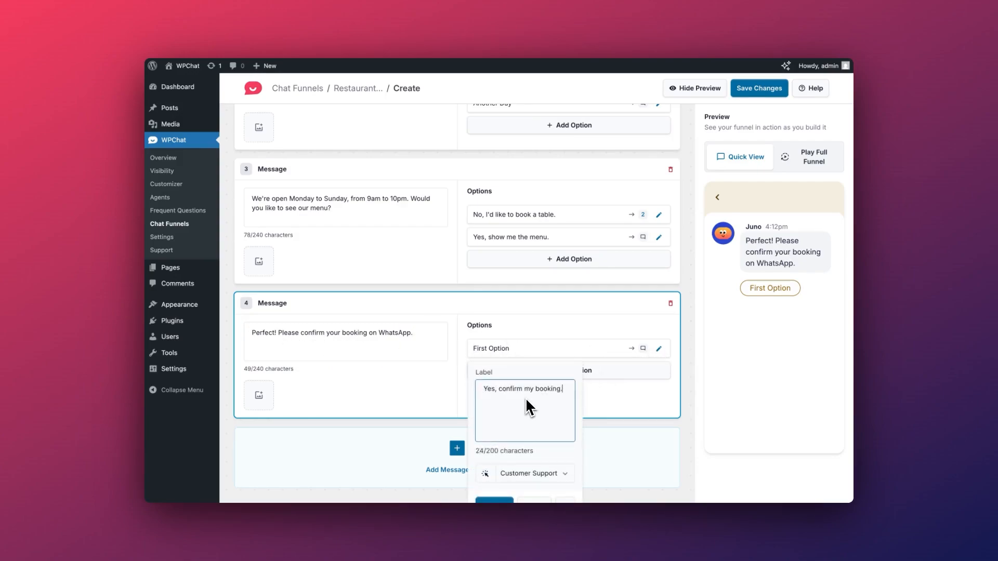
scroll(532, 399, "down", 1)
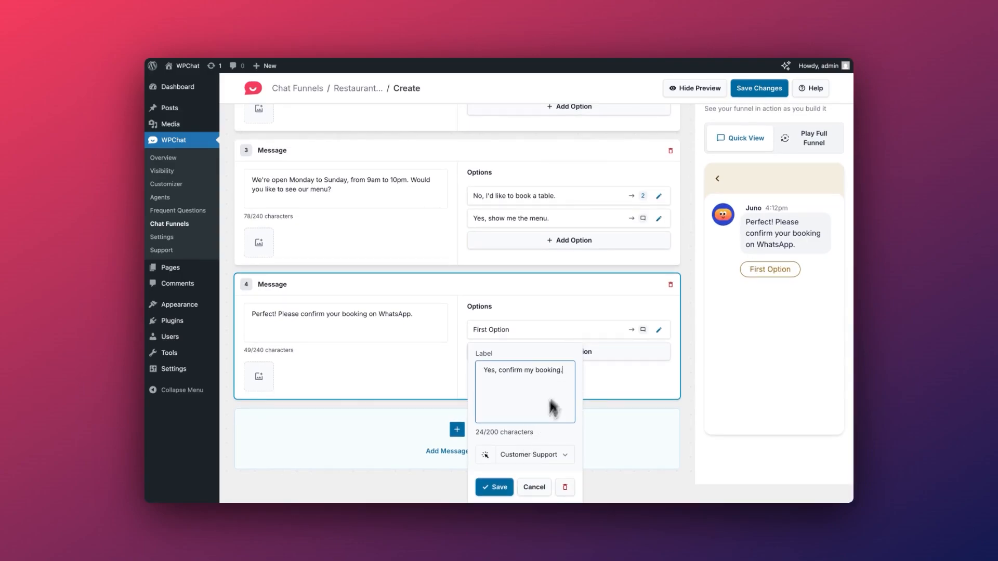
left_click(498, 490)
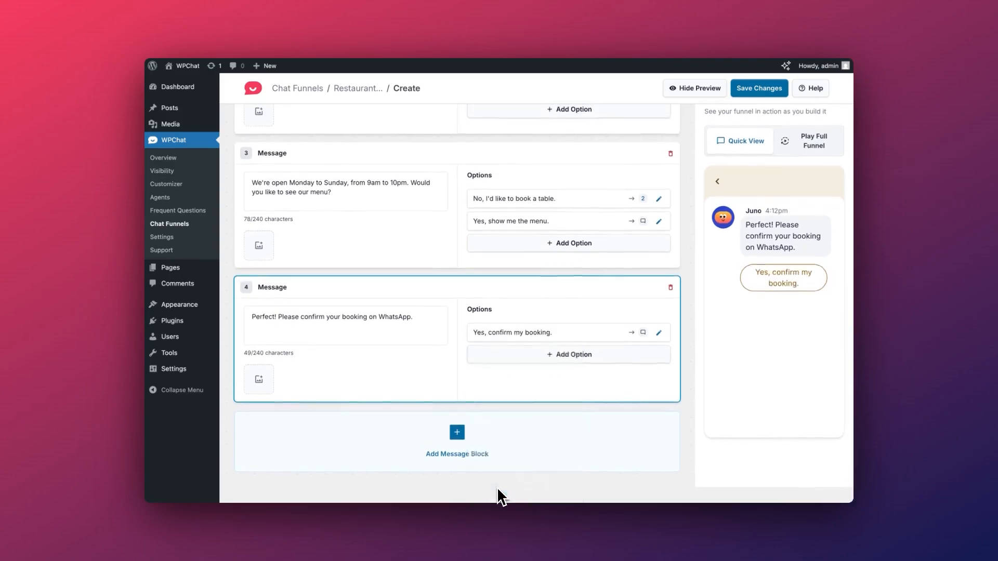
Step: Link the second message's "Today" option to message block 4 and save it
scroll(664, 339, "up", 4)
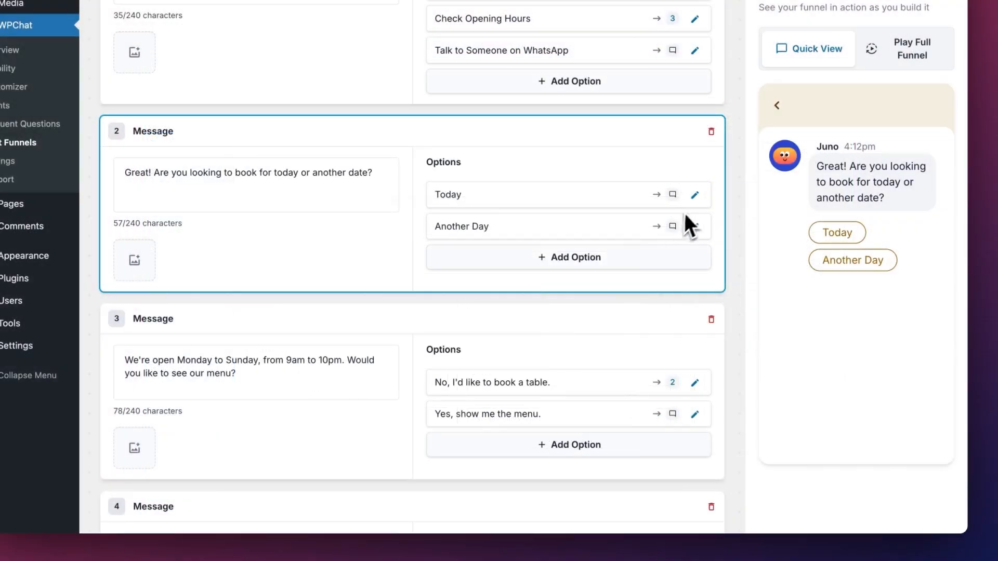
left_click(659, 261)
left_click(514, 376)
mouse_move(504, 393)
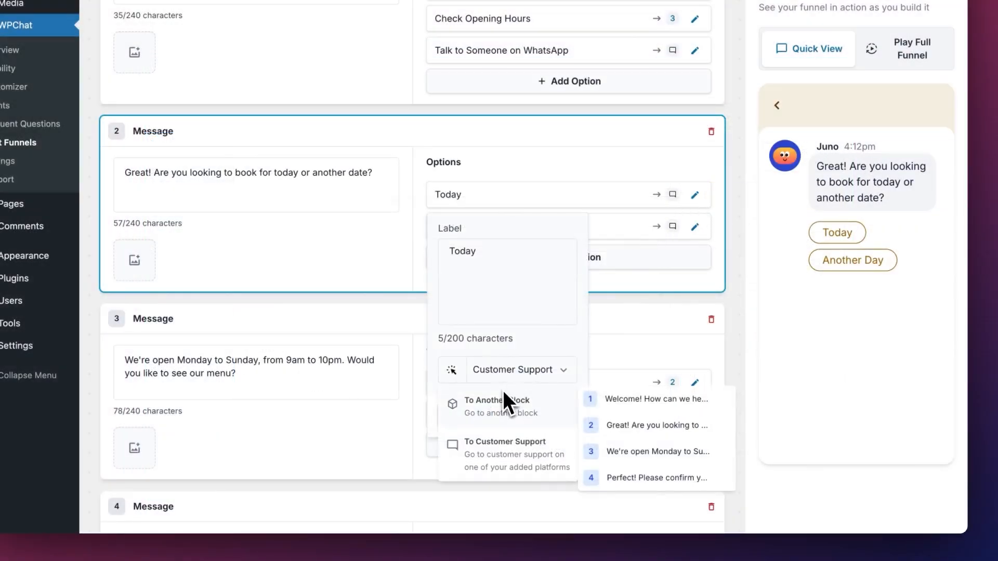
left_click(616, 475)
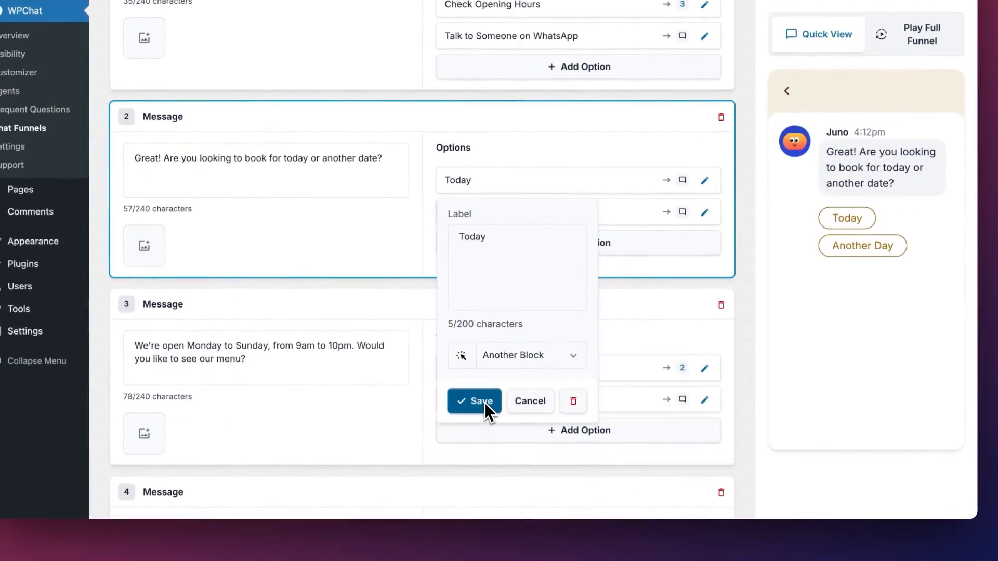
left_click(475, 418)
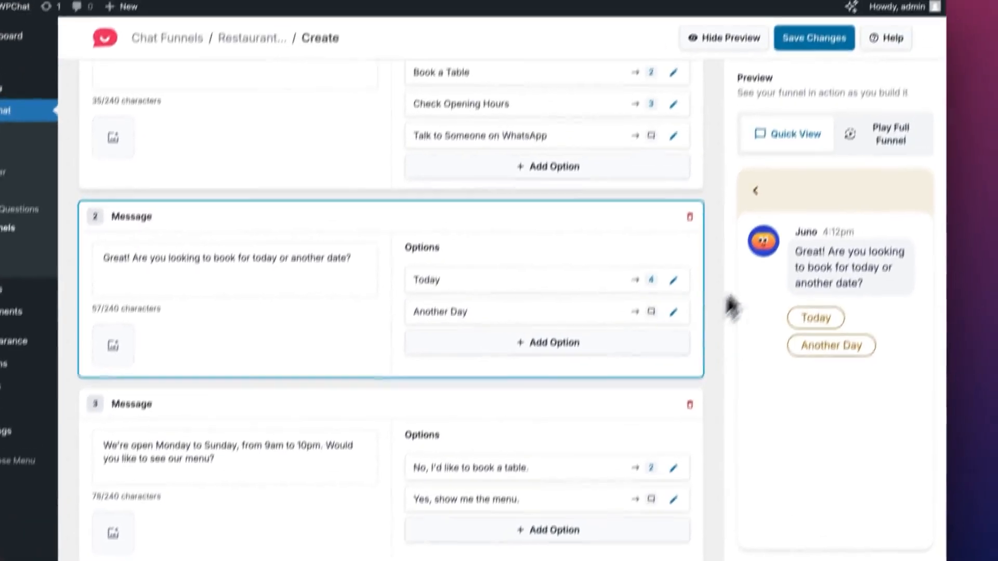
Step: Play the full funnel in the preview, test the "Talk to Someone on WhatsApp" option, and return to the welcome message
left_click(890, 134)
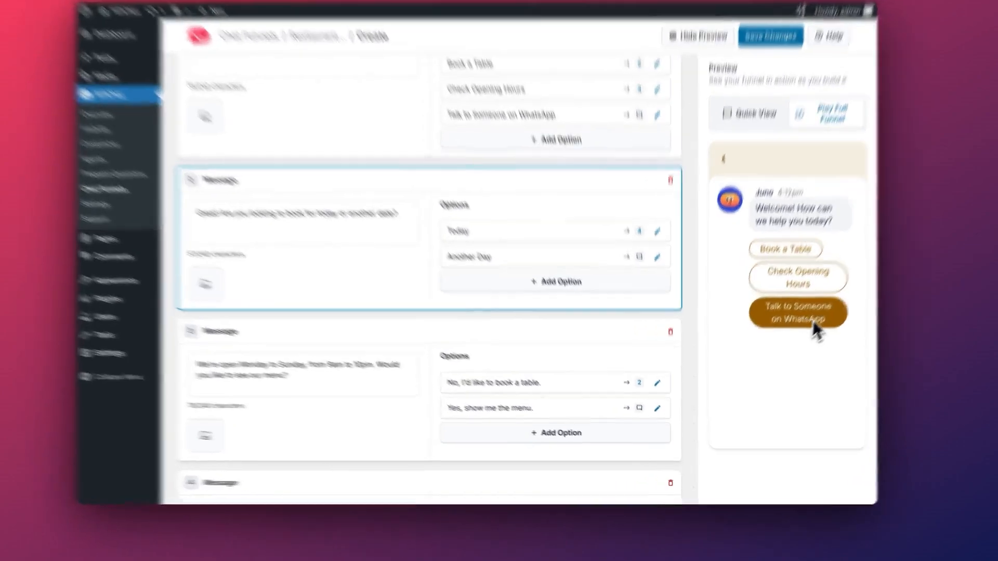
left_click(780, 339)
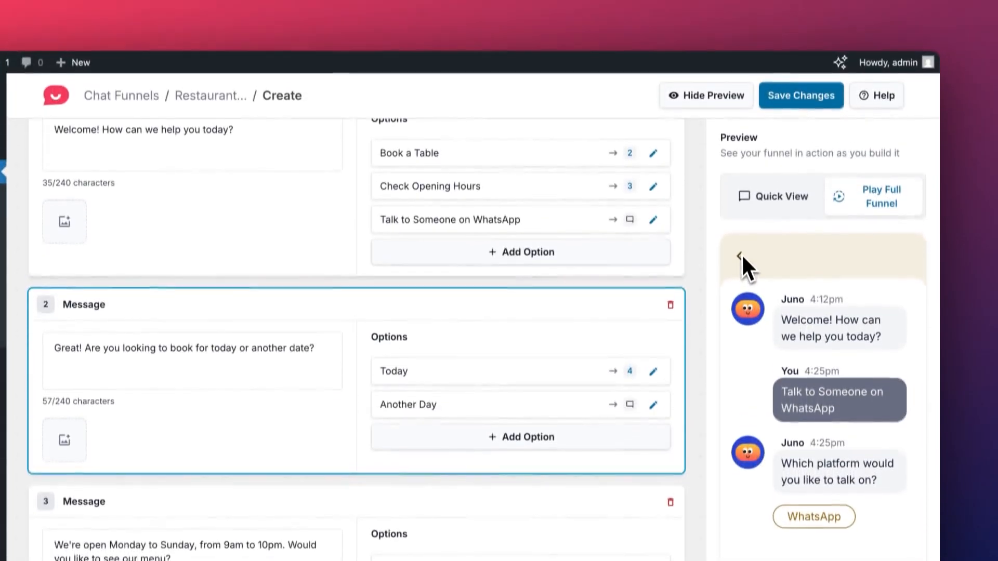
left_click(740, 58)
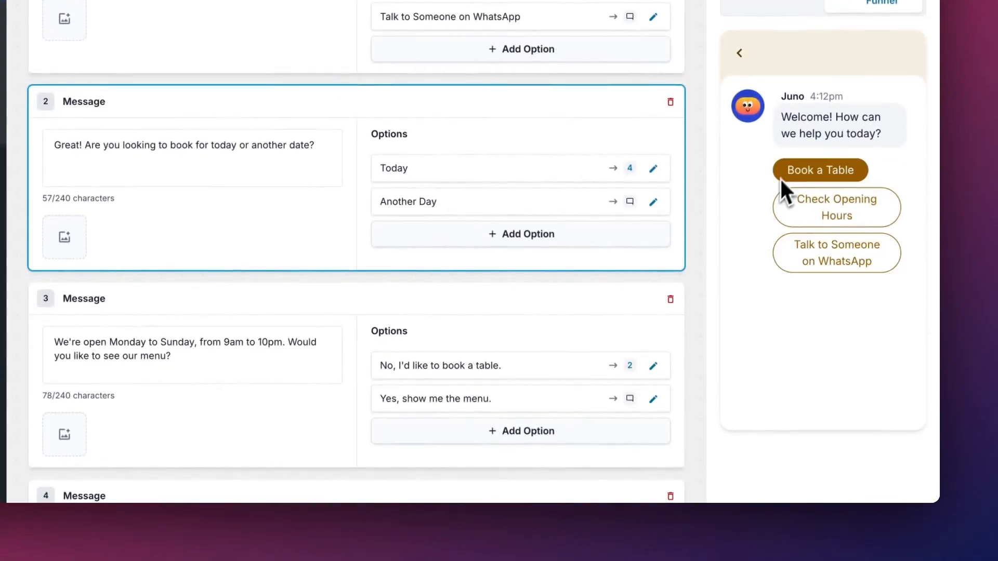
Step: Test the booking path in the preview by choosing "Book a Table", "Today" and "Yes, confirm my booking."
left_click(785, 170)
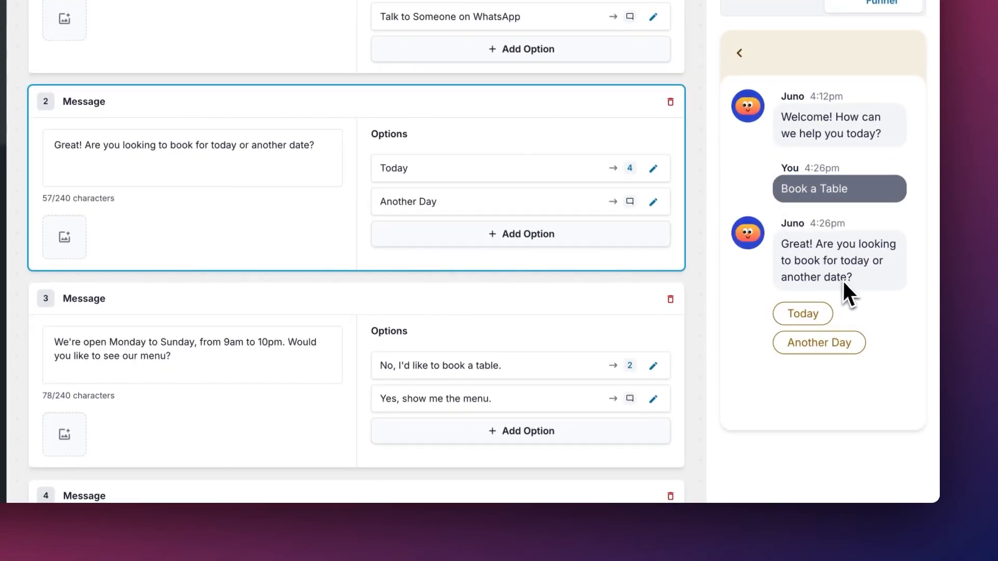
left_click(785, 341)
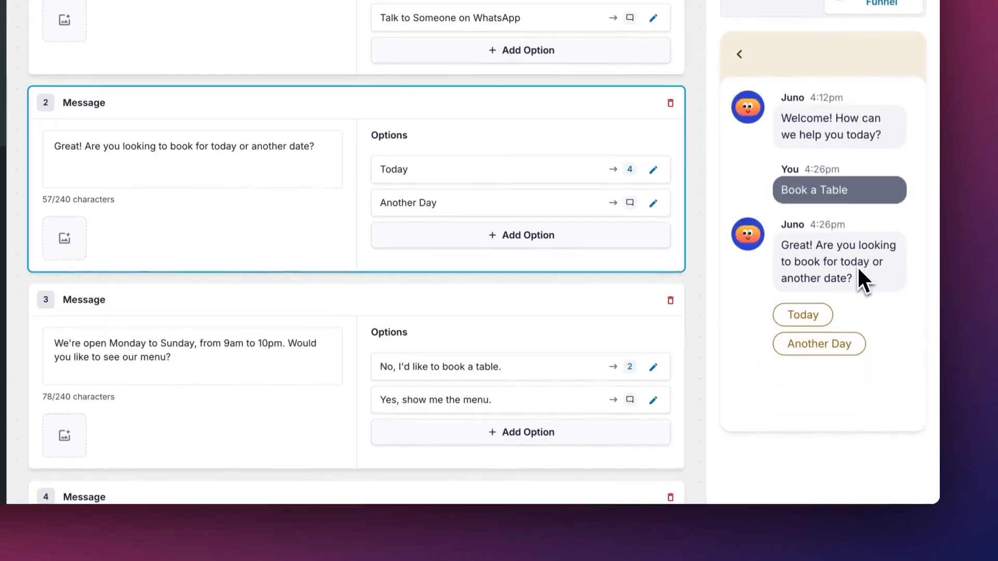
left_click(801, 314)
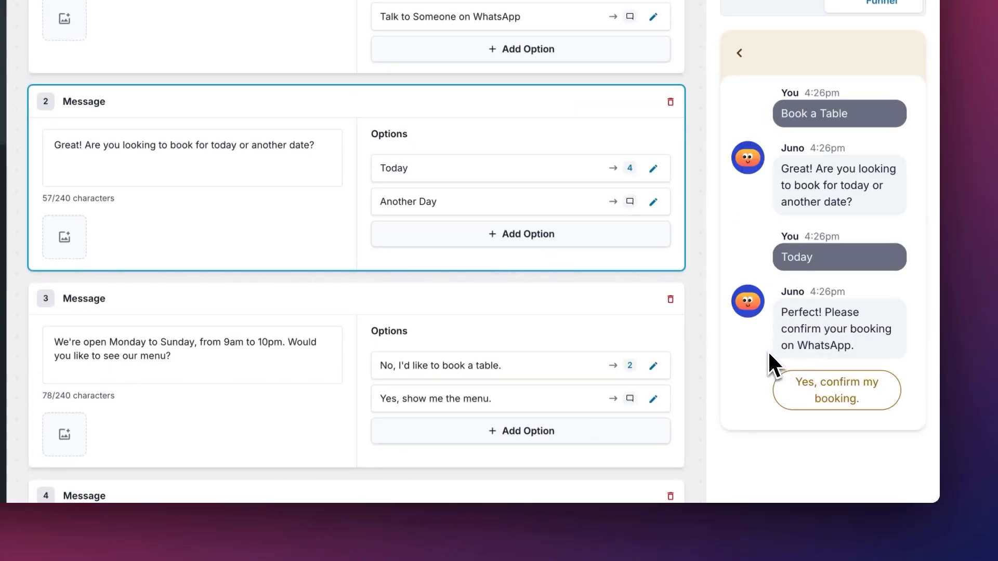
left_click(832, 388)
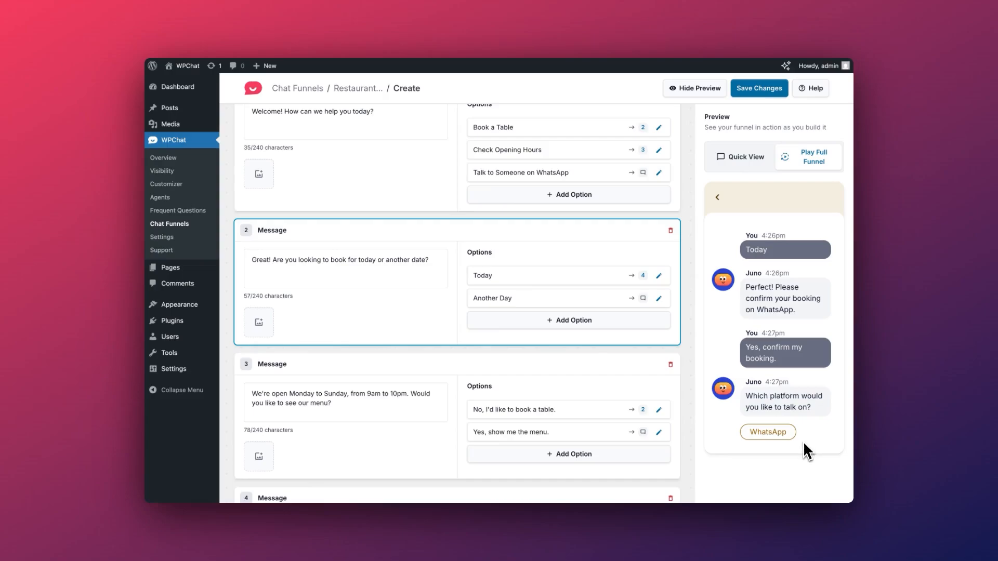
Step: Save the funnel, add the Home page to its visibility settings, and save the changes
left_click(760, 88)
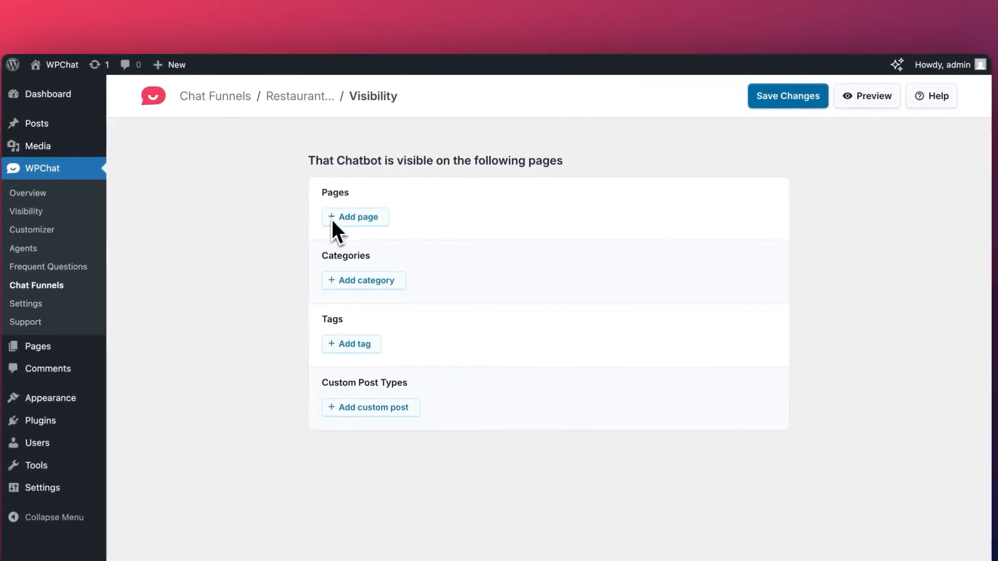
left_click(391, 175)
type("Home")
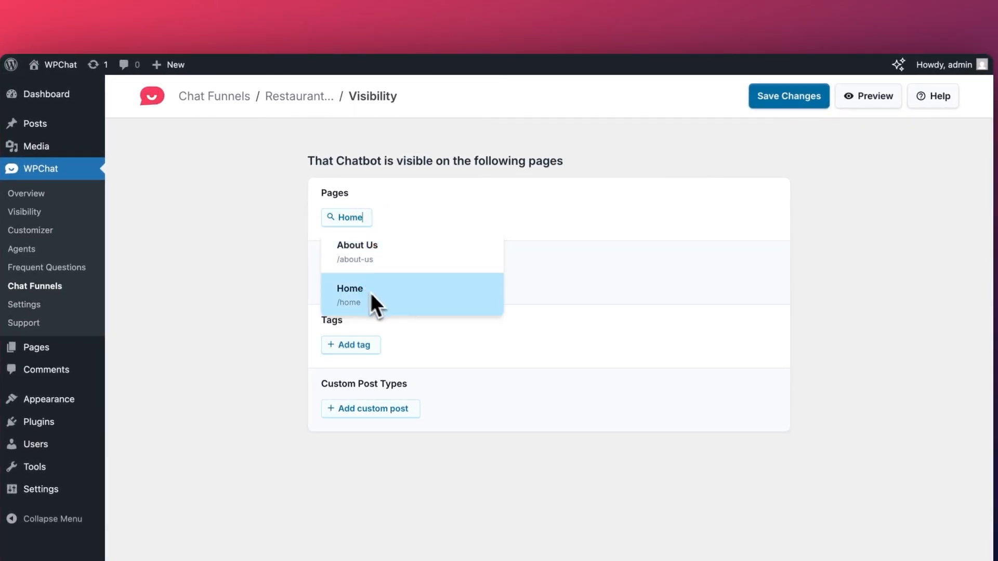
left_click(365, 292)
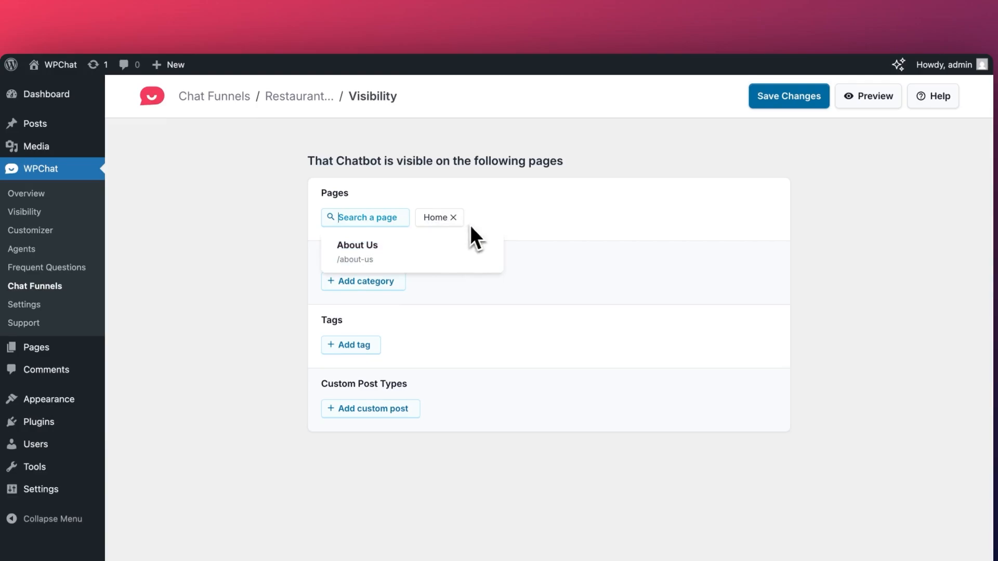
left_click(772, 98)
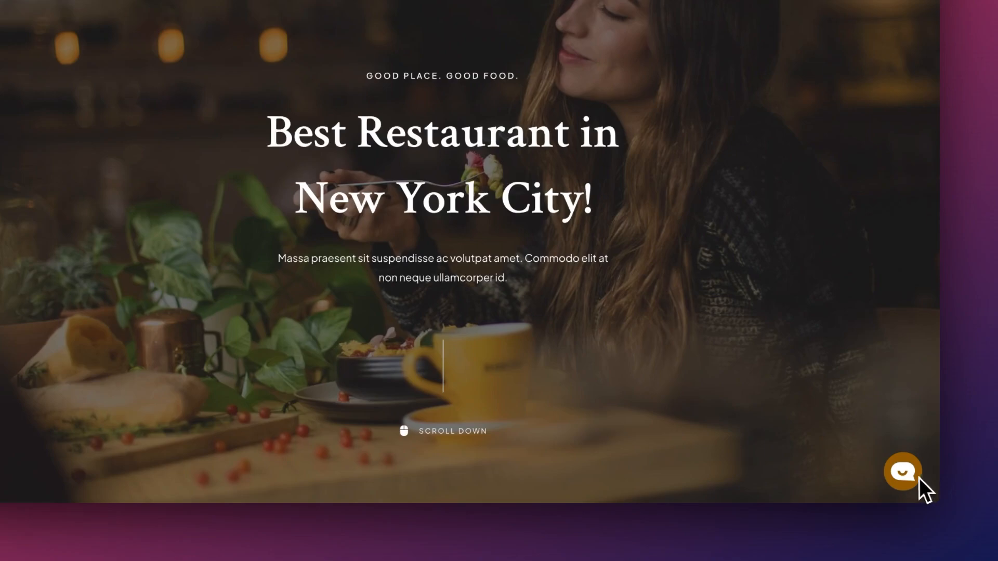
Step: Test the live website chat through "Check Opening Hours", "No, I'd like to book a table.", "Today" and "Yes, confirm my booking.", and review the conversation
left_click(906, 475)
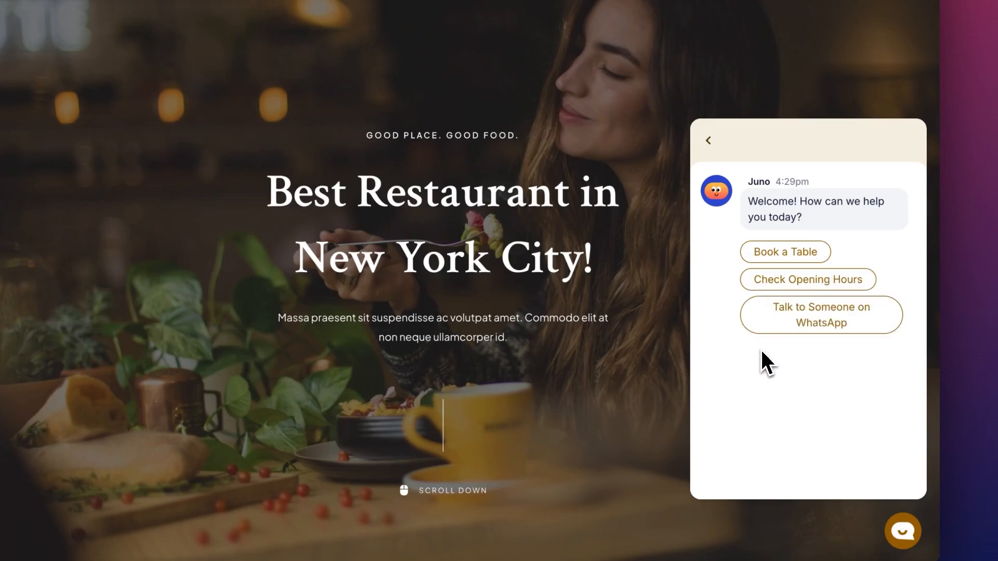
left_click(768, 284)
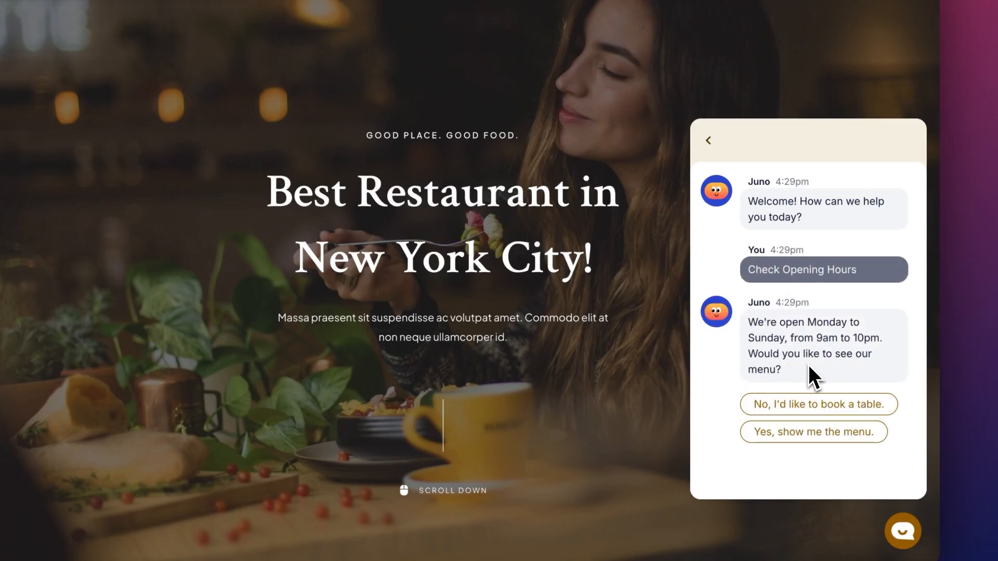
left_click(784, 408)
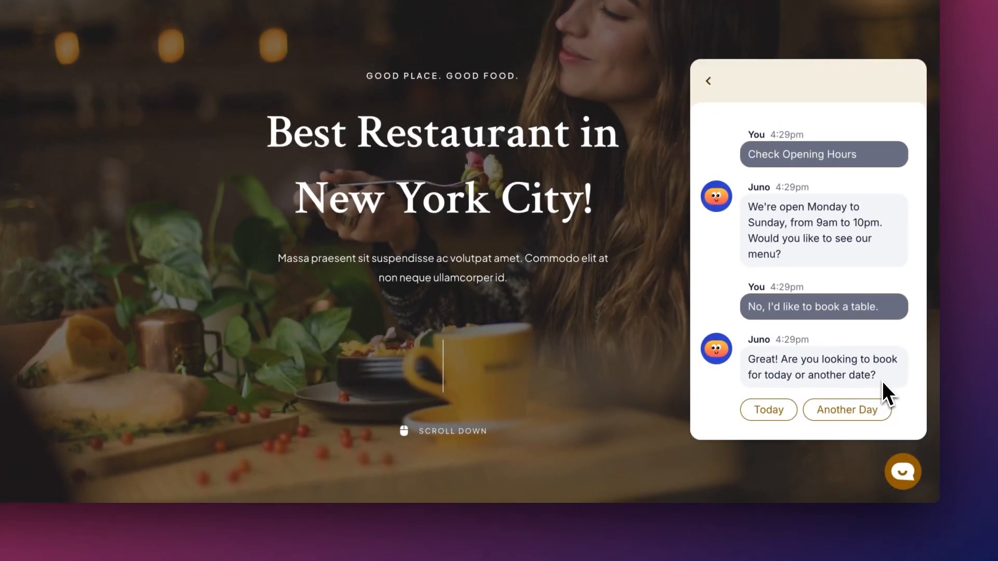
left_click(775, 406)
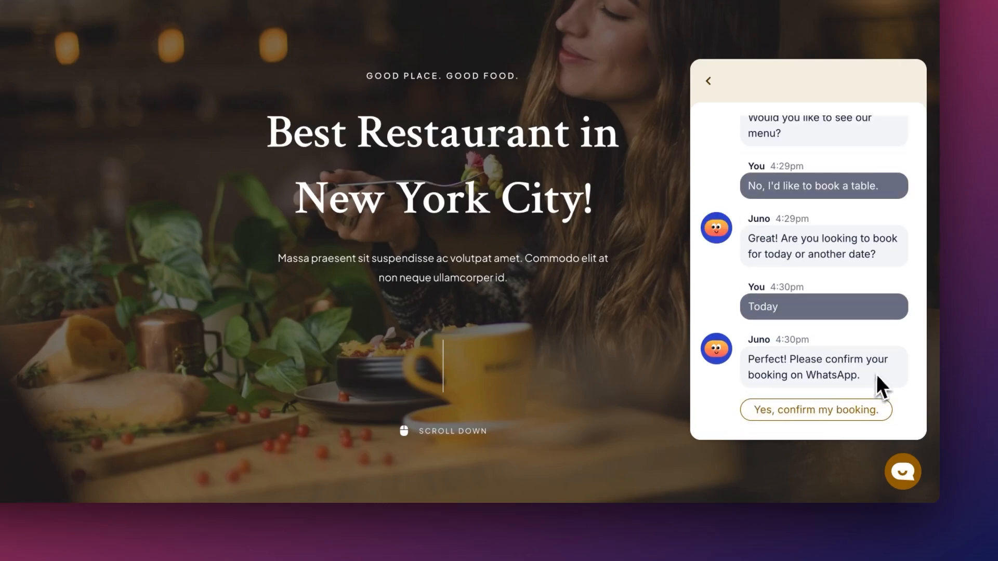
scroll(865, 384, "down", 2)
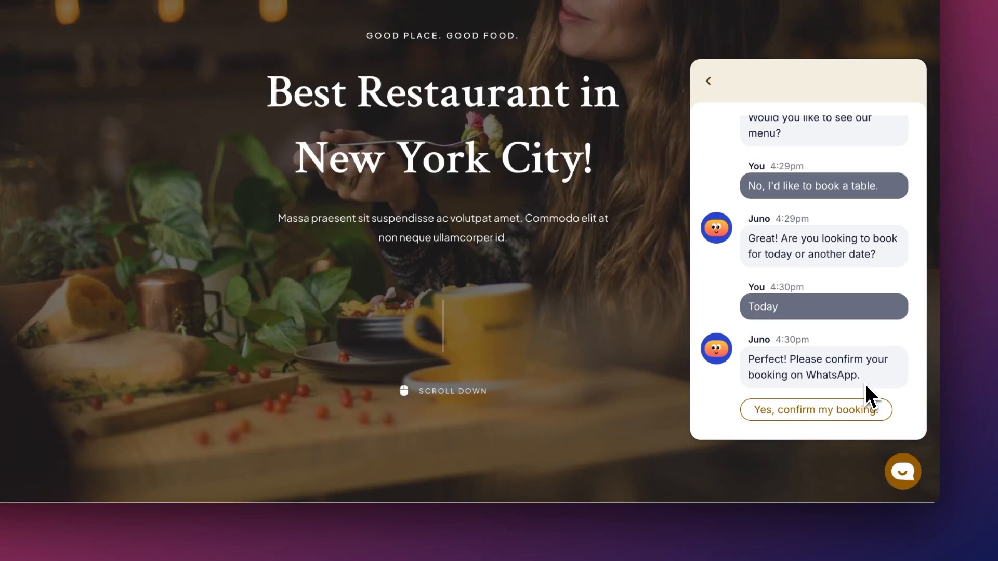
left_click(849, 409)
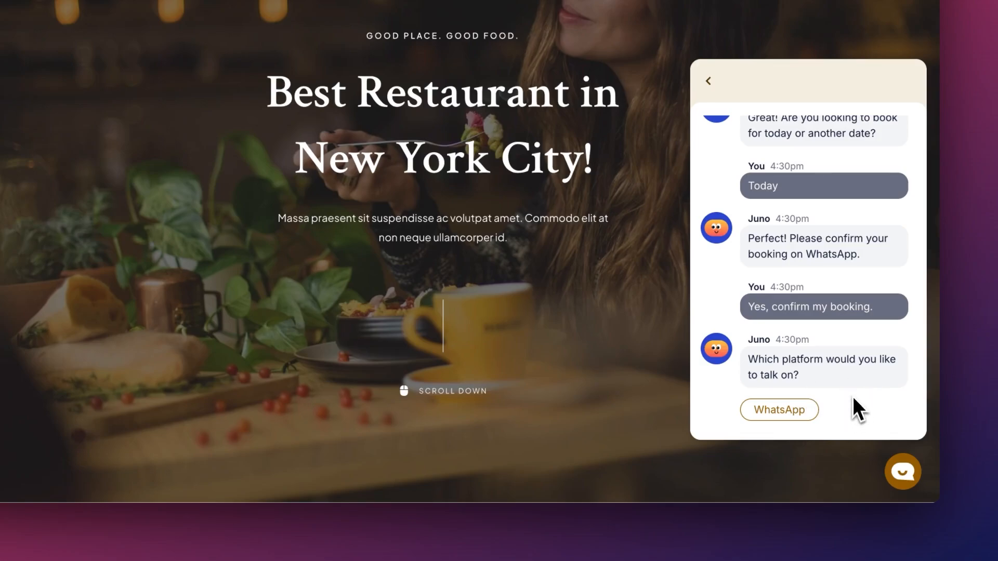
scroll(848, 387, "up", 5)
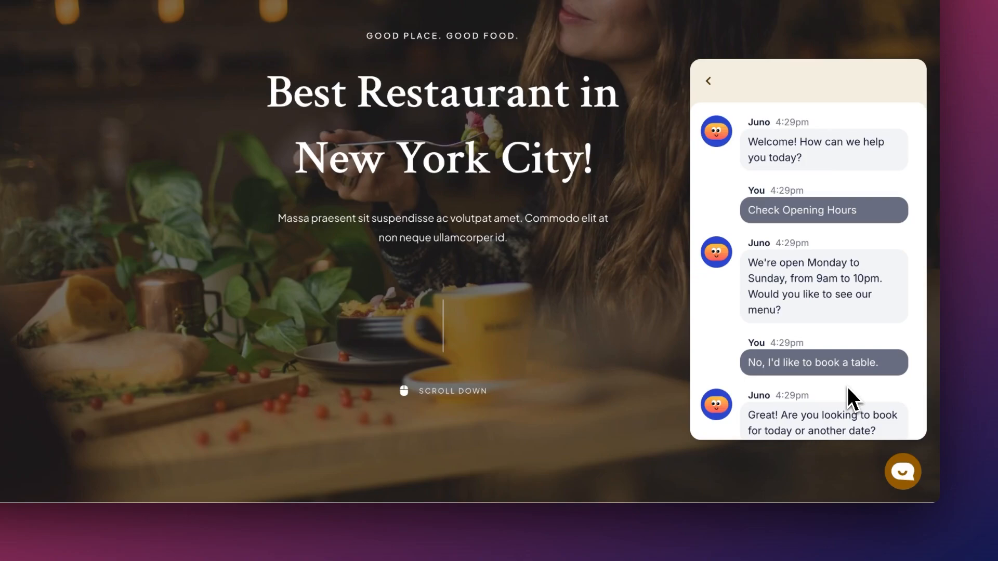
scroll(847, 386, "down", 5)
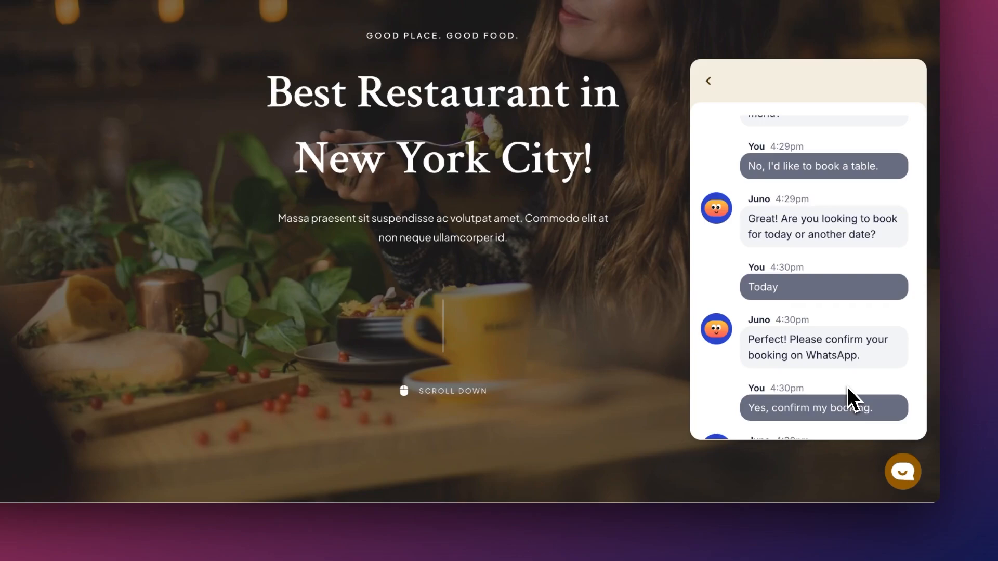
scroll(848, 387, "down", 3)
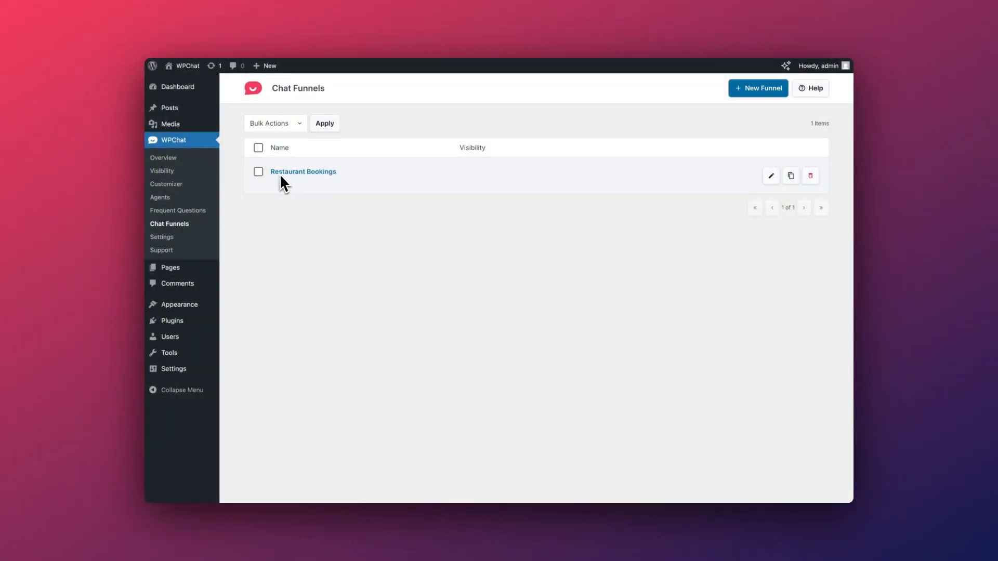
Step: Open the "Restaurant Bookings" funnel's statistics and examine the interactions by message
left_click(299, 172)
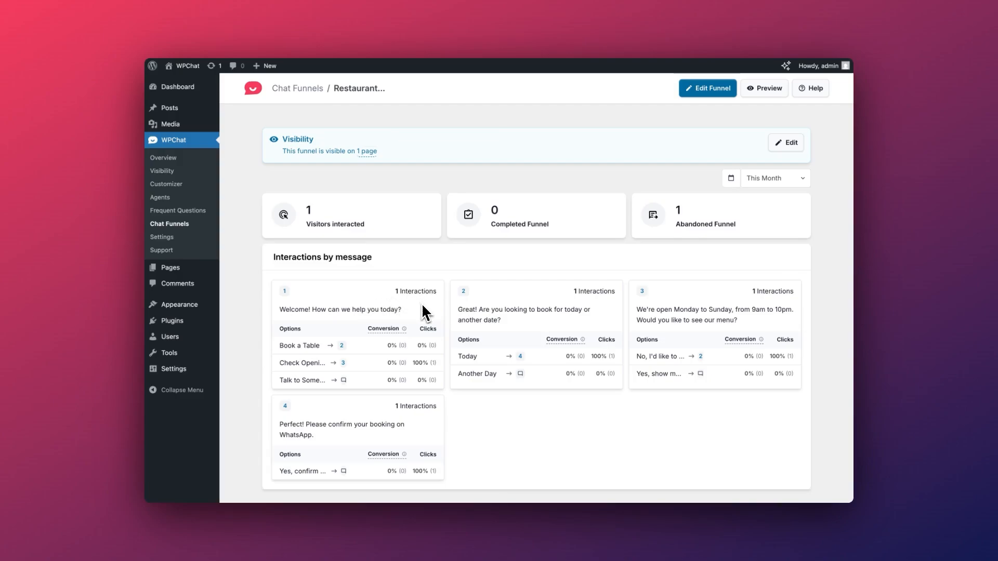
mouse_move(402, 328)
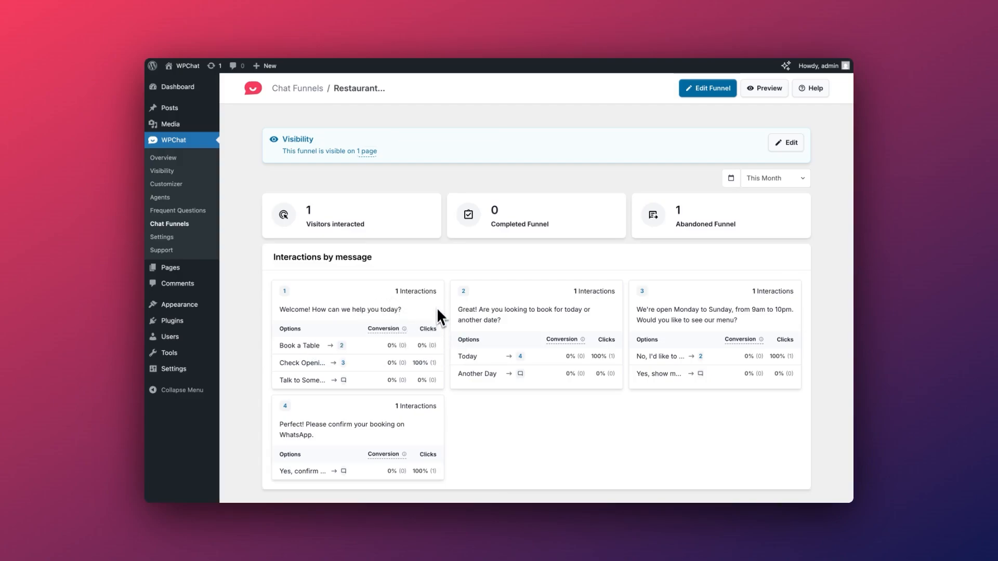